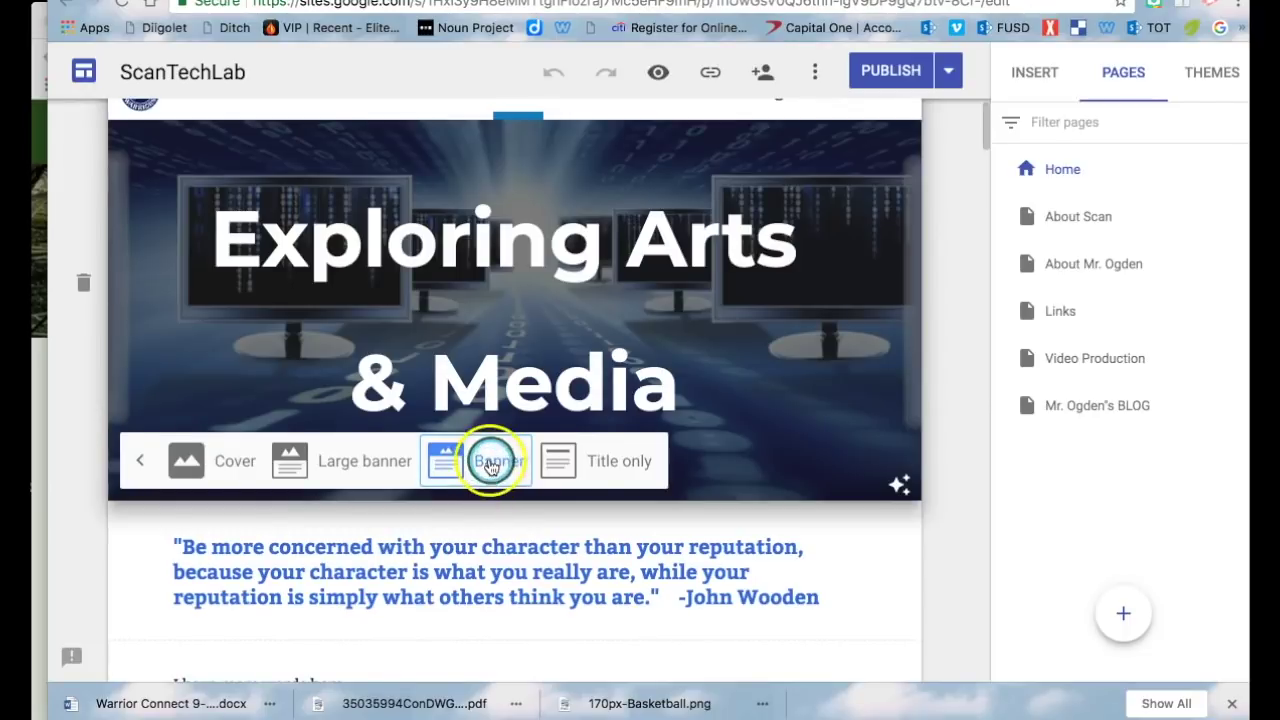
Open the site's About Scan page and examine its banner header.
scroll(680, 143, "up", 1)
left_click(640, 140)
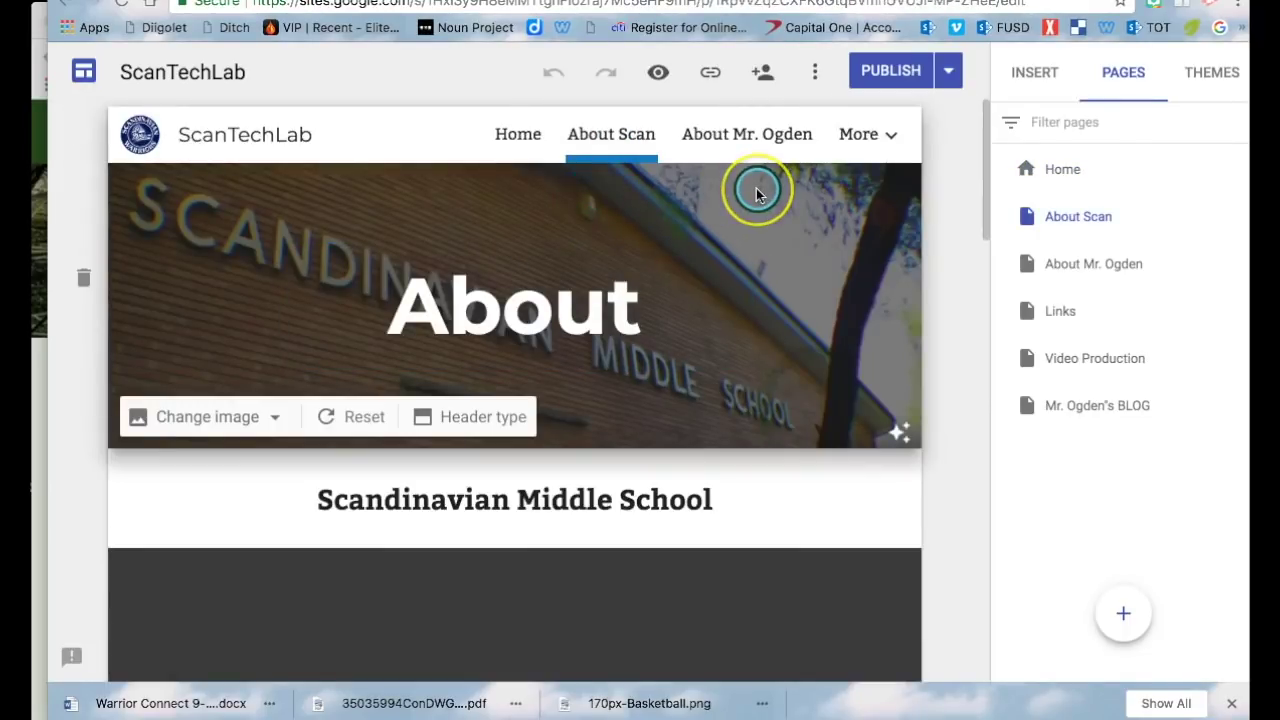
left_click(254, 210)
Switch to the Google Classroom window and open the instructions of assignment #010 Create a Google Sites Header.
left_click(40, 250)
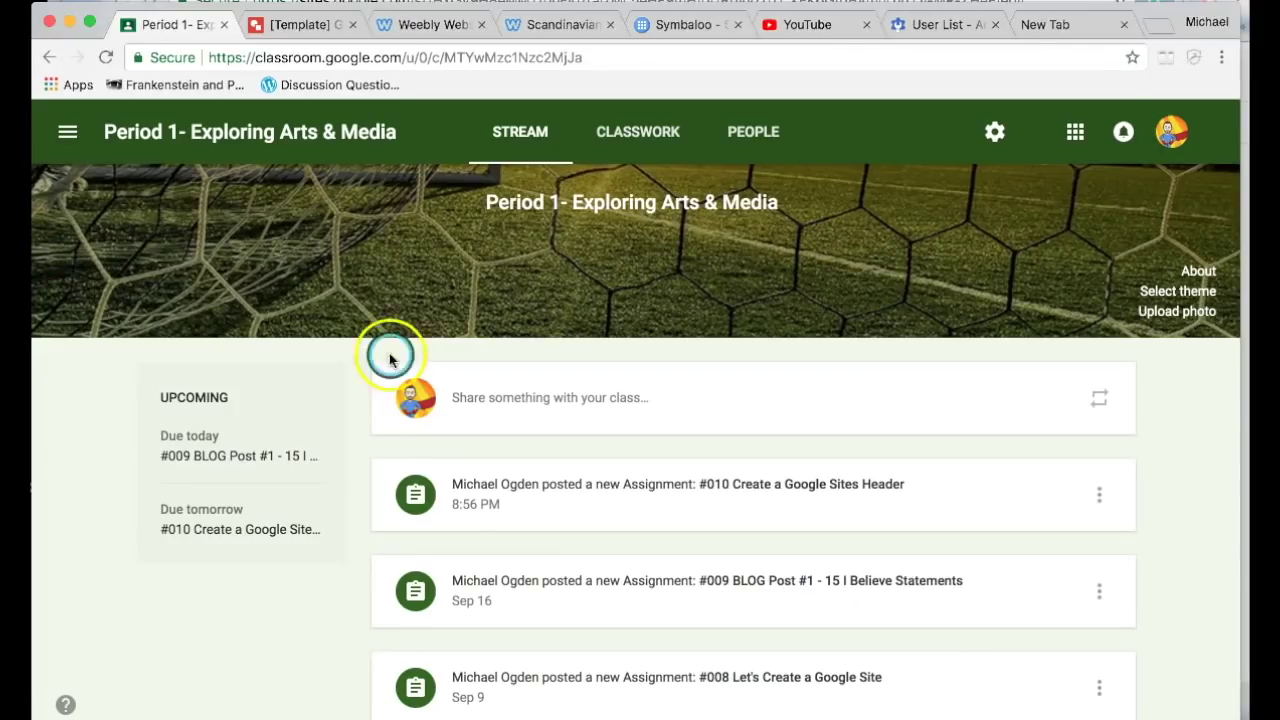
left_click(789, 486)
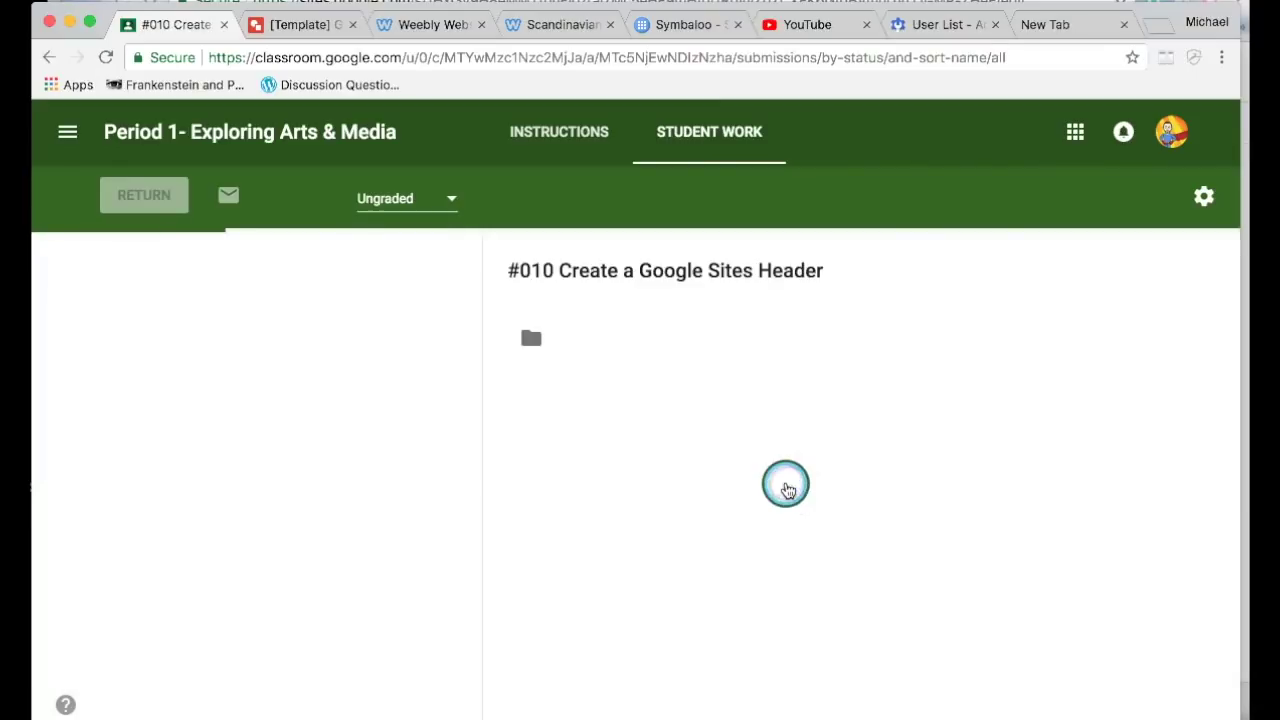
left_click(545, 143)
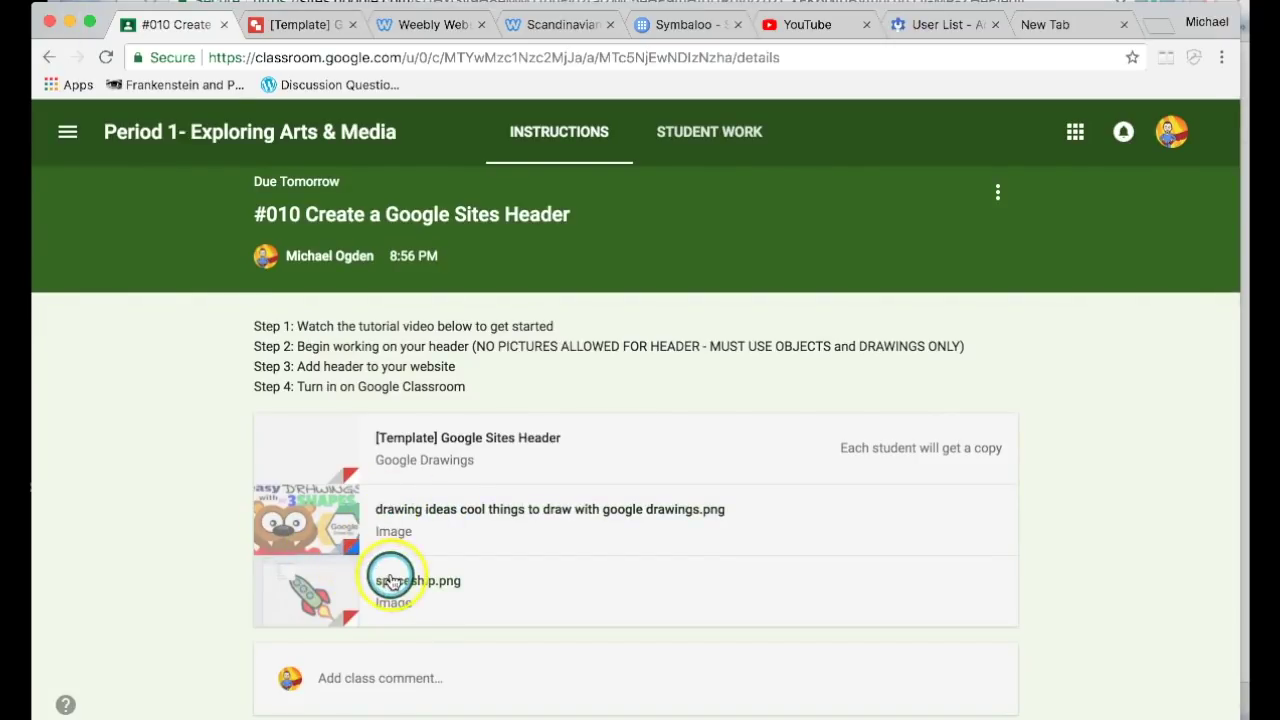
Read through steps 1 and 2 of the assignment and open the attached [Template] Google Sites Header drawing.
left_click_drag(535, 326, 349, 329)
left_click(531, 363)
left_click_drag(875, 346, 589, 340)
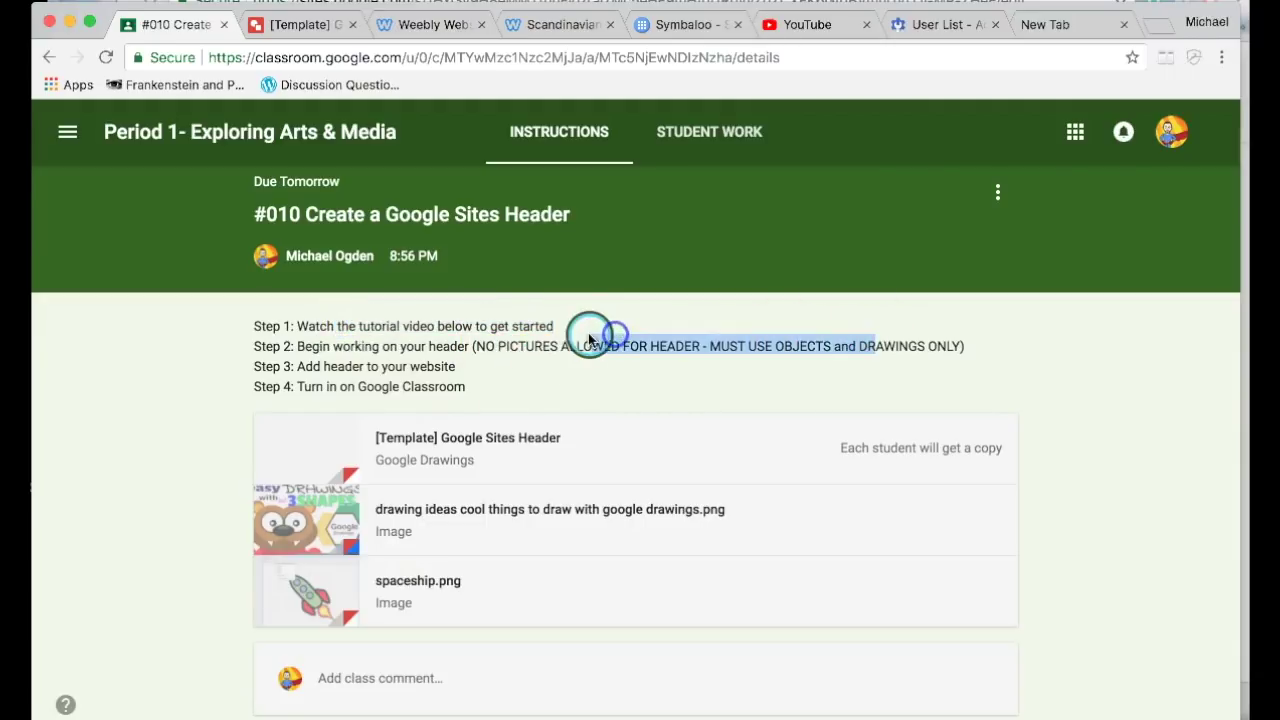
left_click(447, 437)
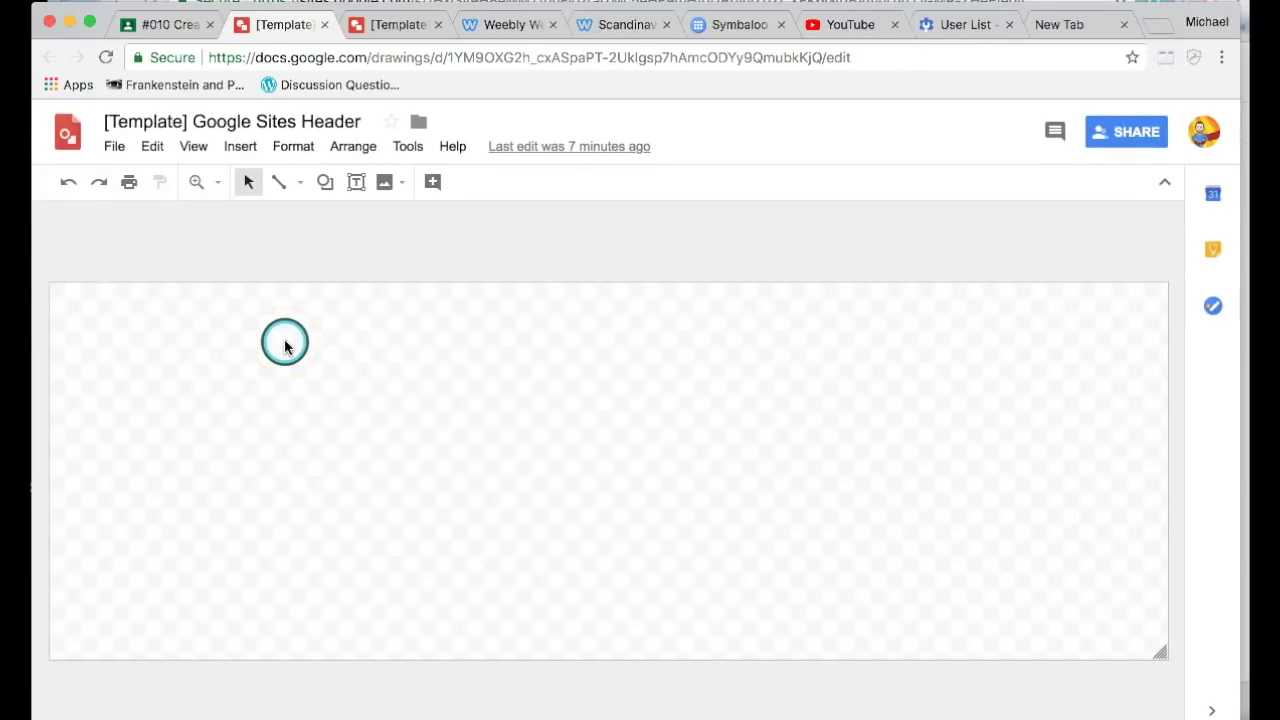
Set the drawing's background to a solid teal.
right_click(285, 346)
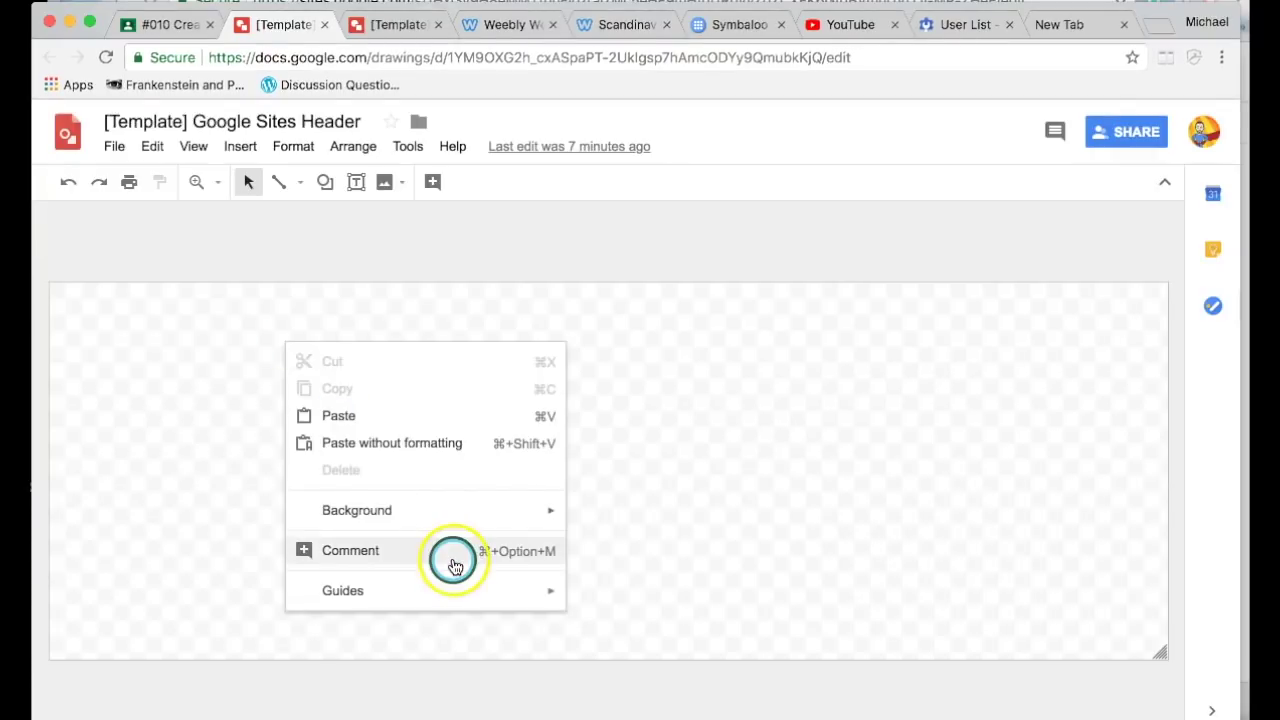
mouse_move(471, 514)
left_click(538, 519)
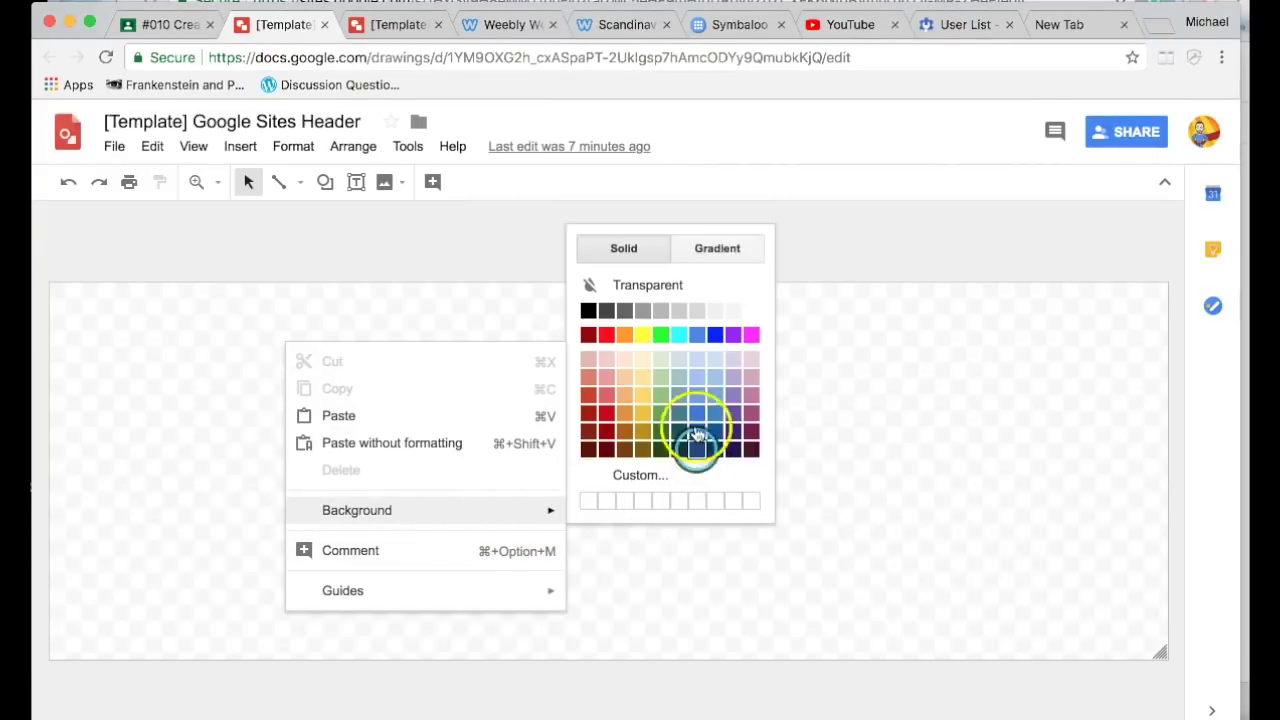
left_click(682, 416)
Apply the light blue radial gradient preset to the drawing's background.
right_click(546, 404)
left_click(668, 572)
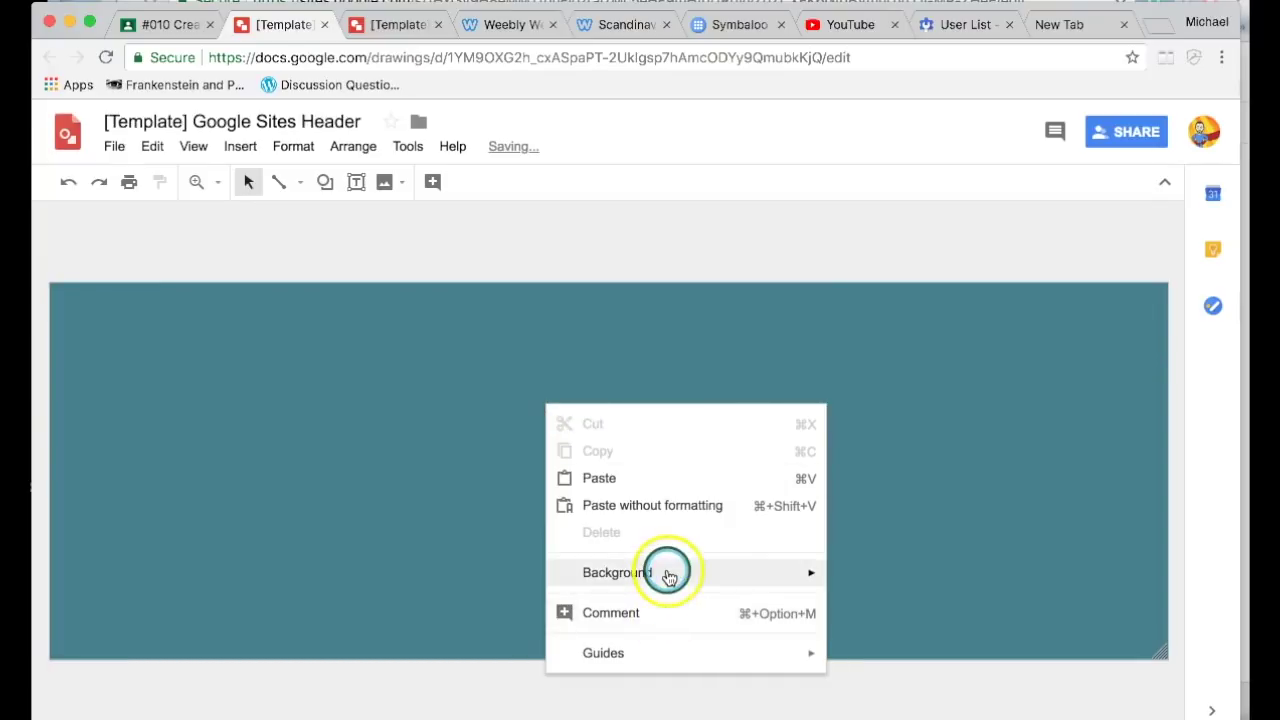
left_click(997, 318)
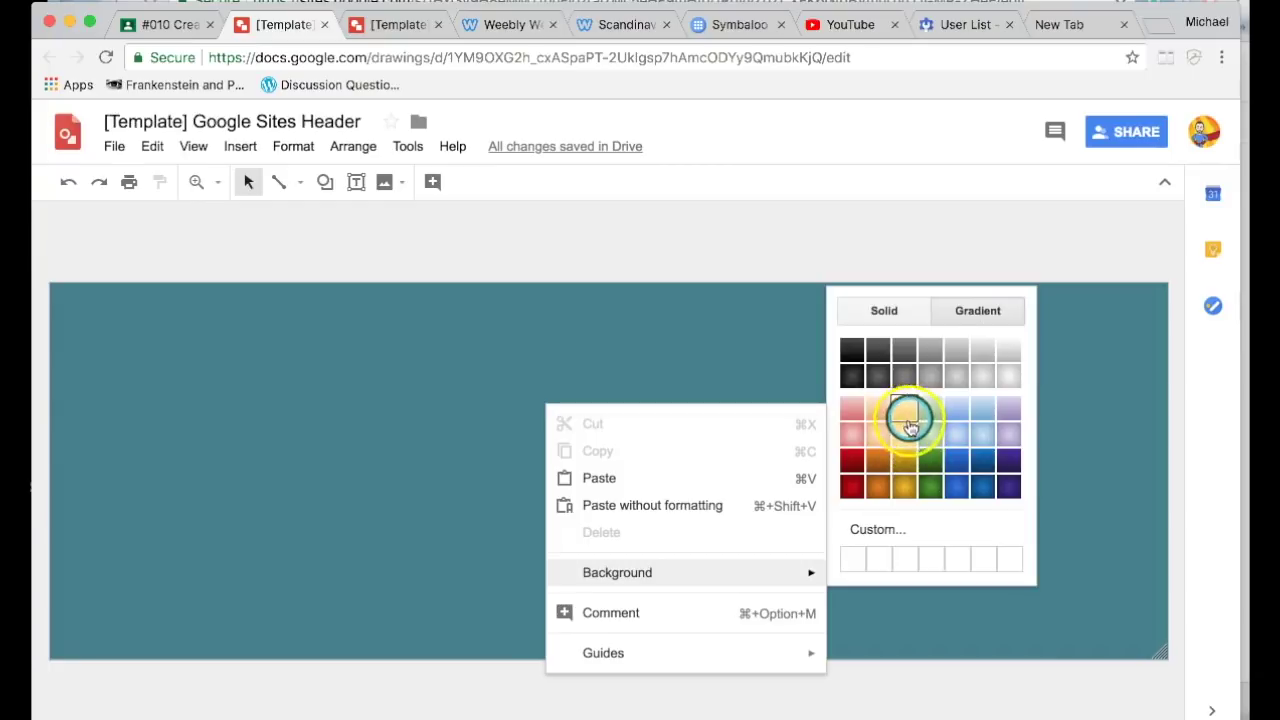
left_click(957, 436)
Start a custom background gradient, add one gradient stop and set the gradient's center to Top left.
right_click(537, 362)
mouse_move(763, 531)
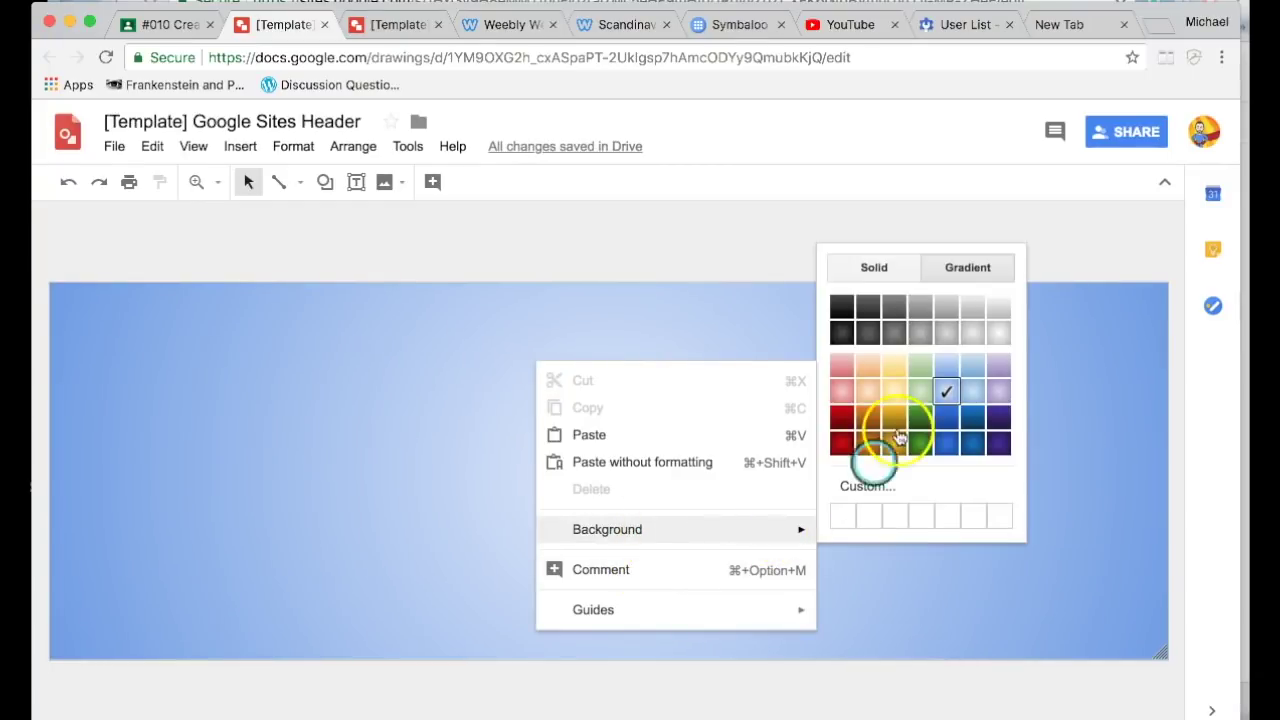
left_click(863, 488)
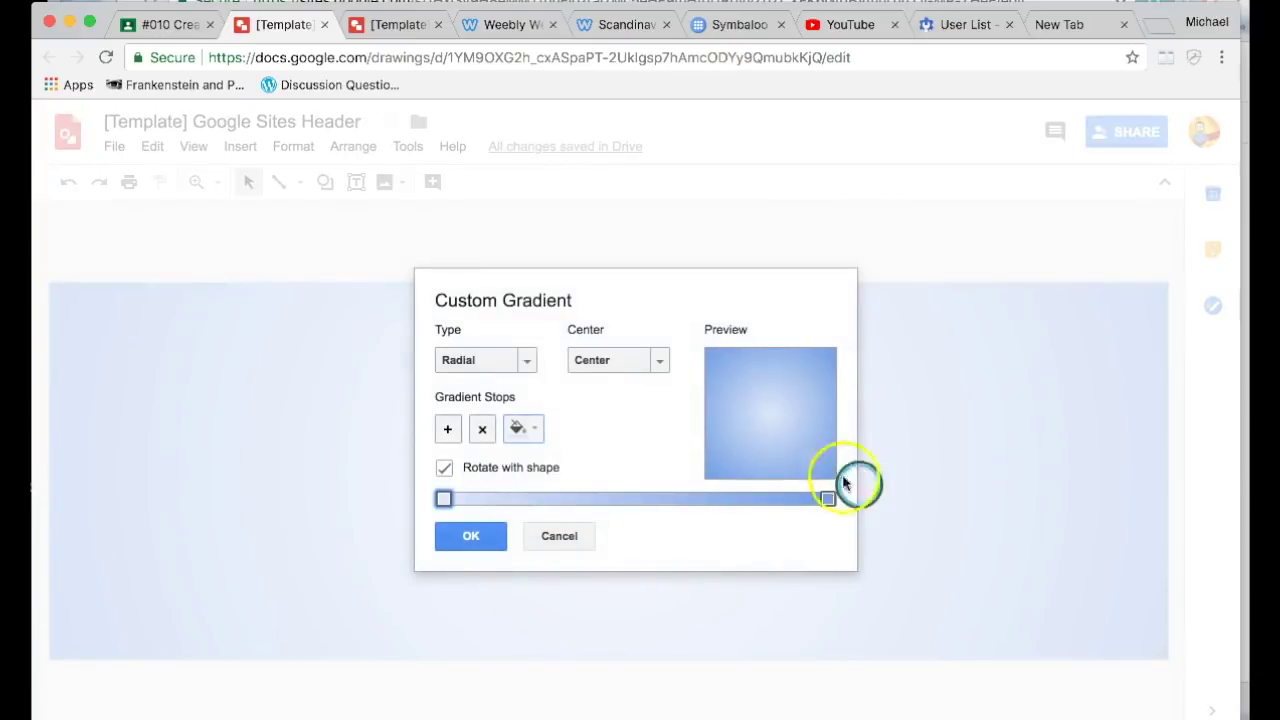
left_click(444, 499)
left_click(447, 429)
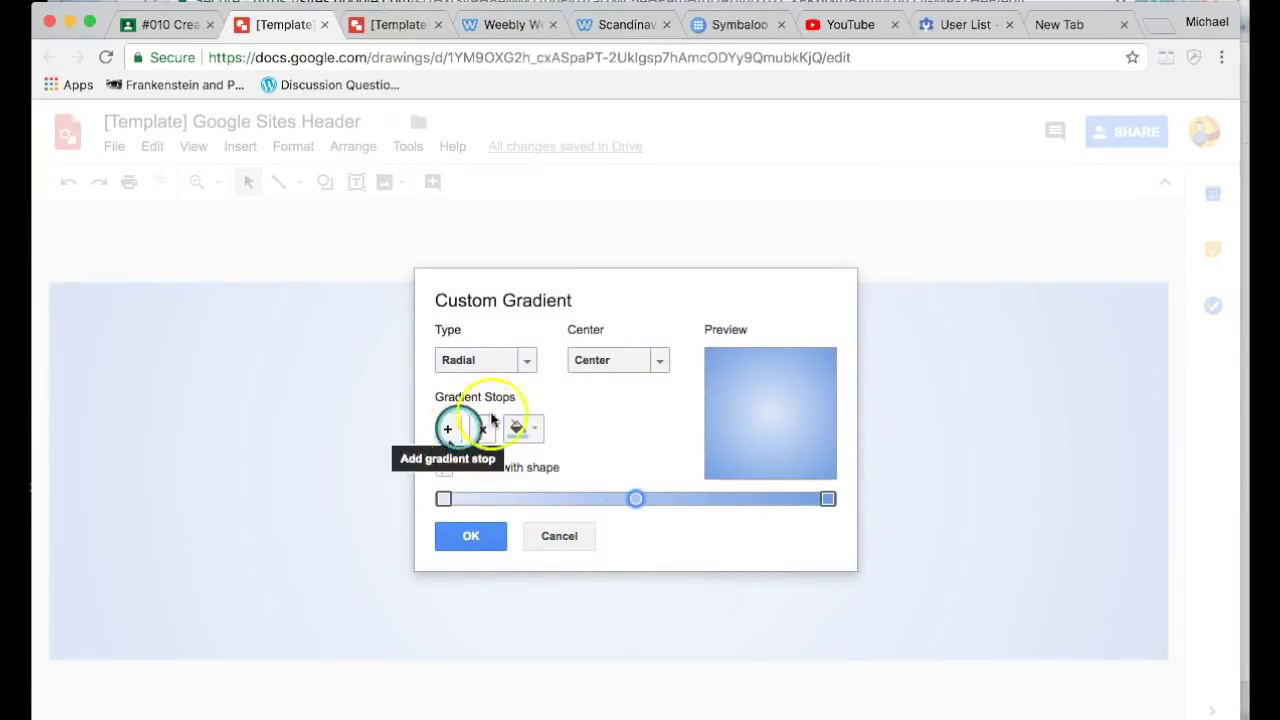
left_click(630, 361)
left_click(630, 422)
Keep the gradient type as Radial and add a second intermediate stop coloured dark gray.
left_click(524, 362)
left_click(520, 395)
left_click(522, 364)
left_click(485, 425)
left_click(448, 430)
left_click(516, 432)
left_click(543, 494)
Add a third intermediate gradient stop, try yellow on it, and colour it cornflower blue.
left_click(450, 430)
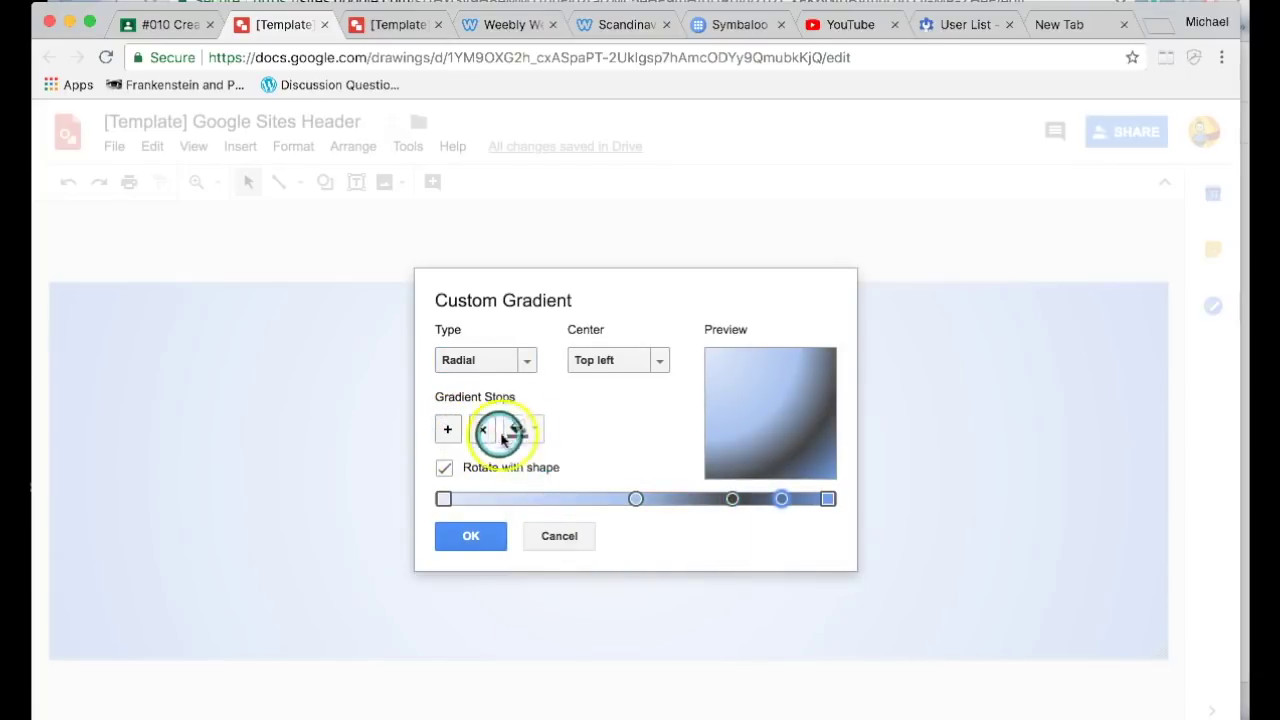
left_click(505, 436)
left_click(580, 516)
left_click(537, 433)
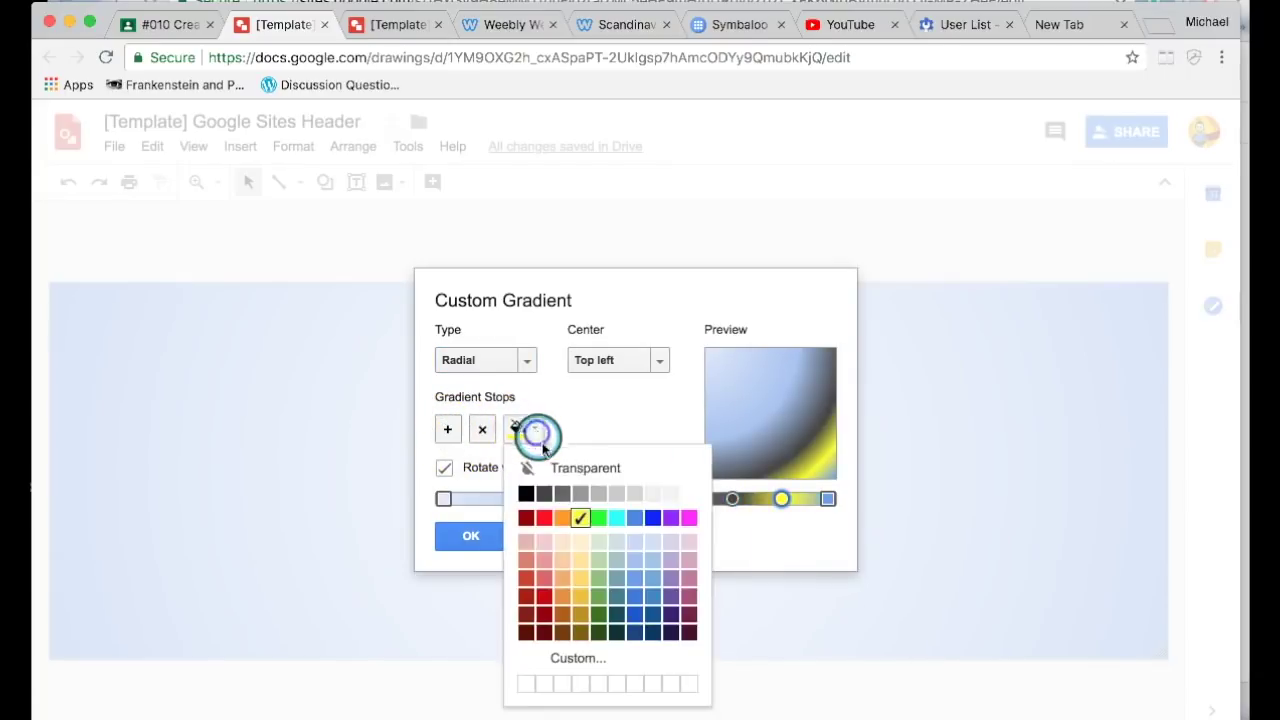
left_click(634, 516)
Add a fourth intermediate gradient stop and apply the custom gradient to the background.
left_click(448, 429)
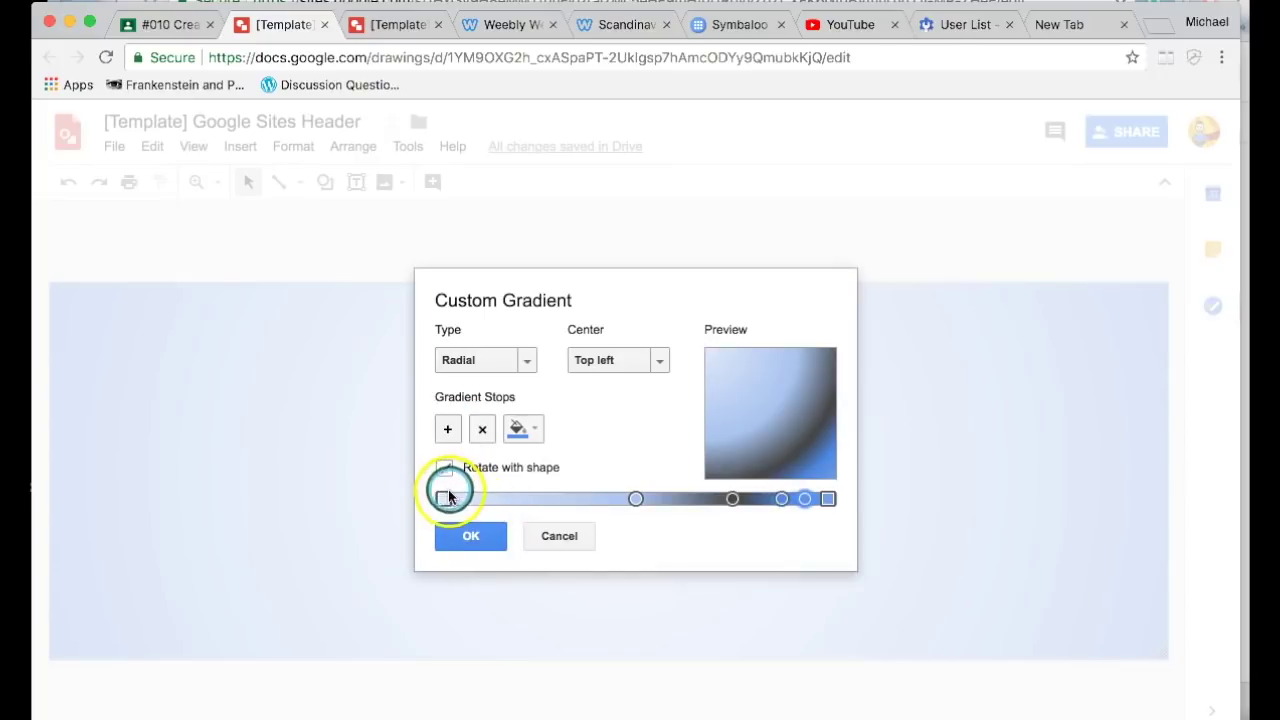
left_click(499, 541)
left_click(737, 446)
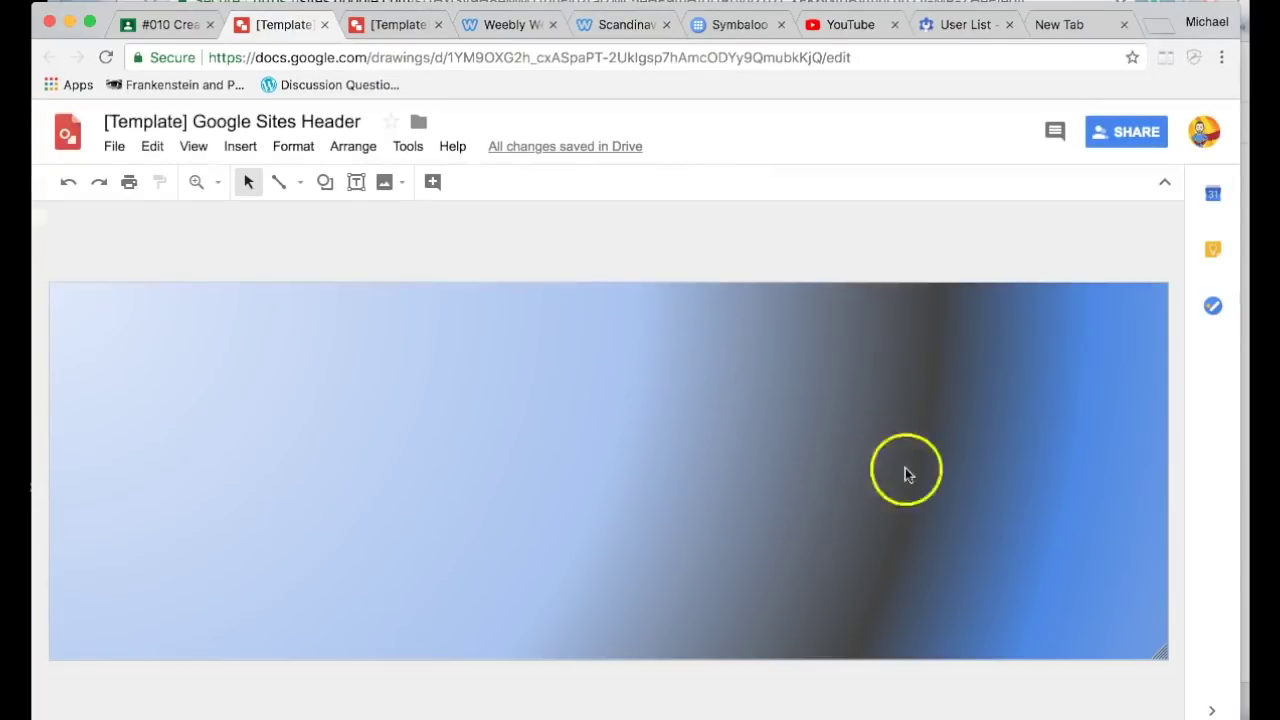
left_click(257, 378)
left_click(329, 387)
left_click(330, 419)
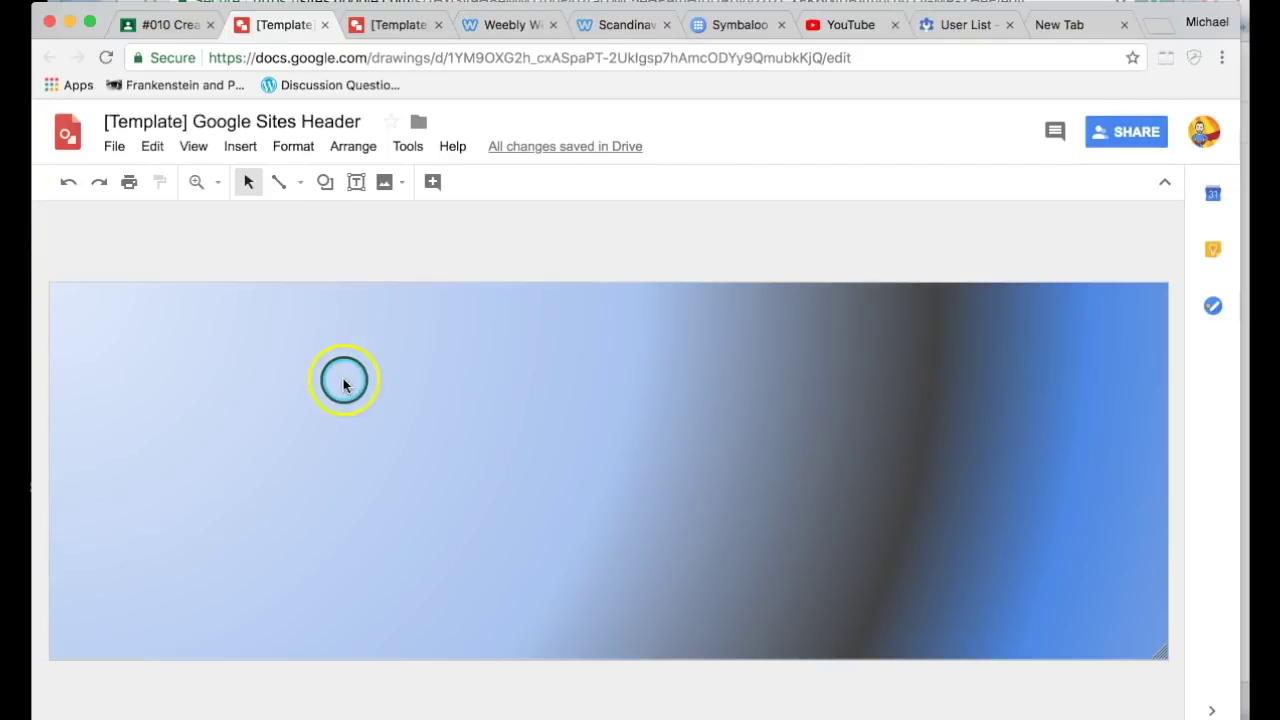
left_click(325, 182)
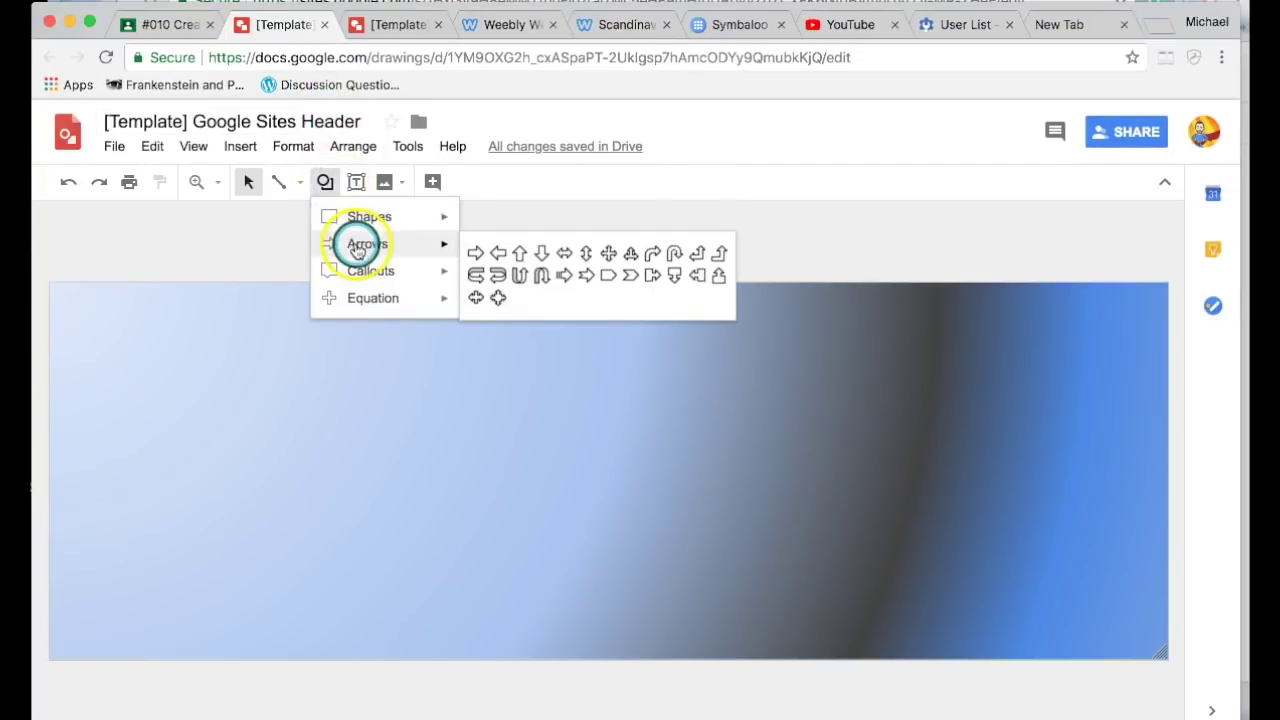
Draw a straight diagonal line sloping down to the right near the middle of the canvas.
left_click(281, 183)
left_click(293, 189)
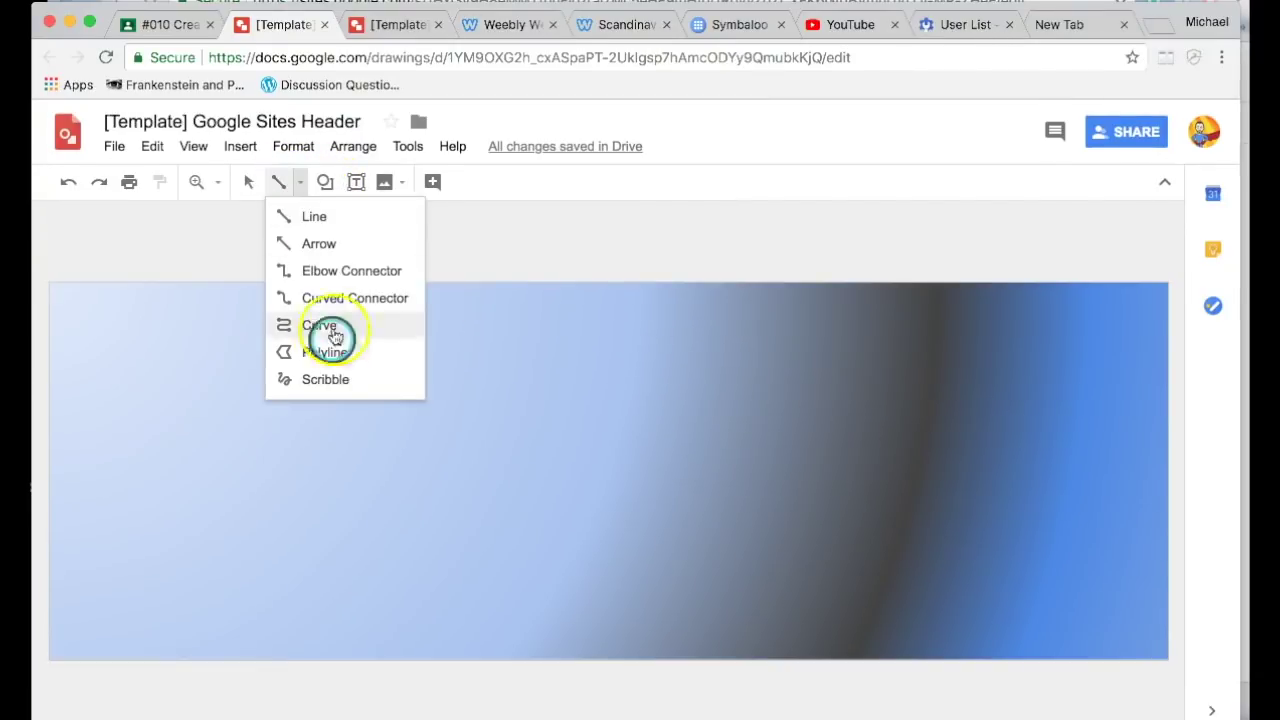
left_click(361, 216)
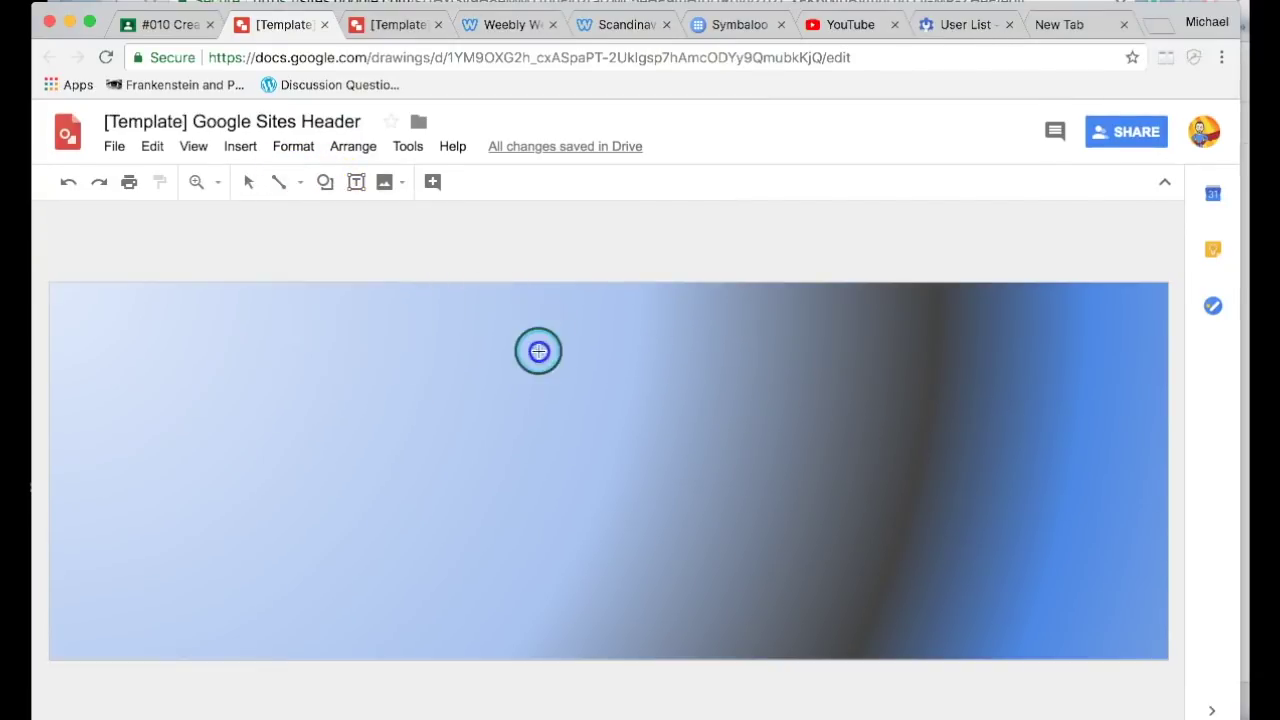
left_click_drag(537, 350, 636, 448)
Draw an oval shape in the left part of the canvas.
left_click(355, 183)
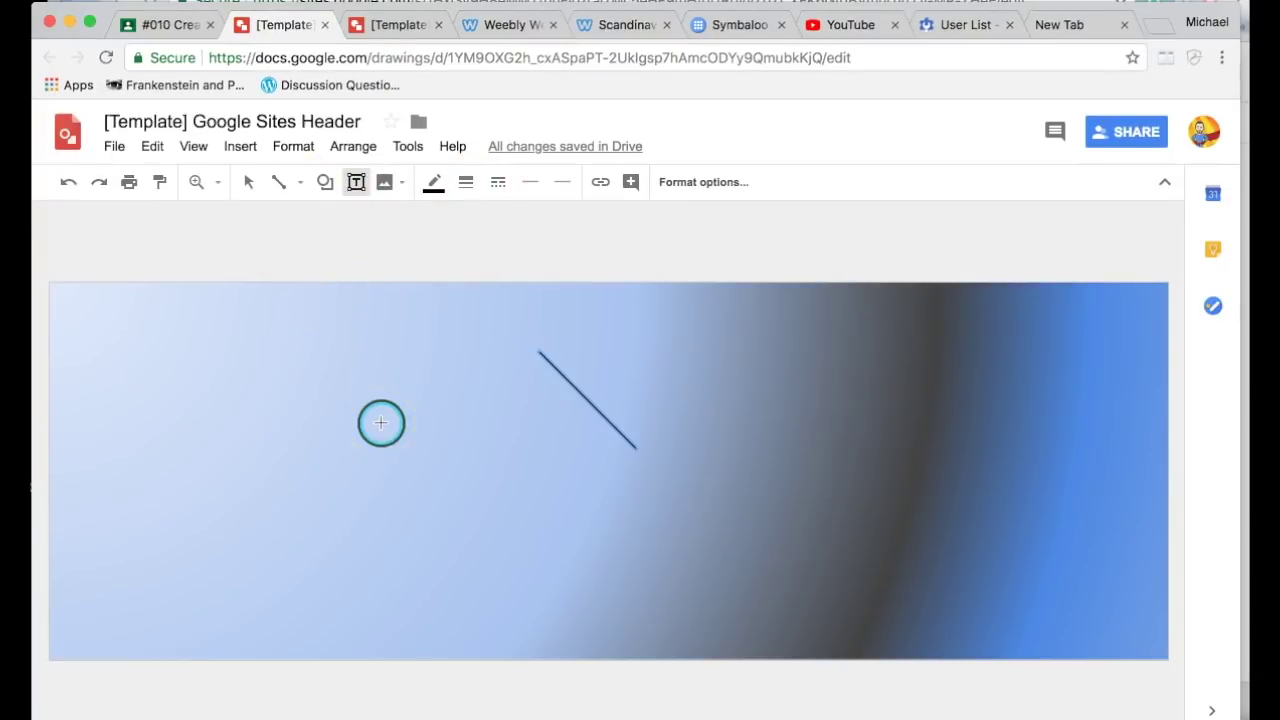
left_click(325, 183)
mouse_move(345, 217)
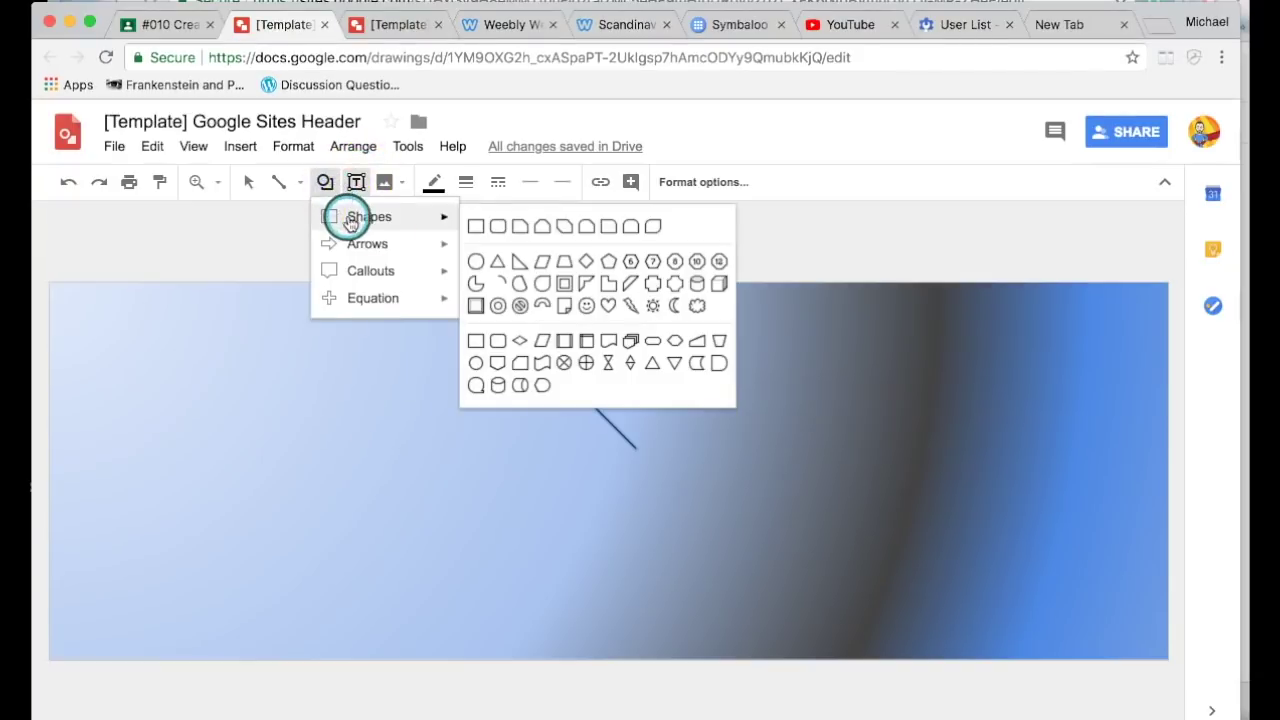
left_click(466, 236)
left_click_drag(300, 413, 384, 470)
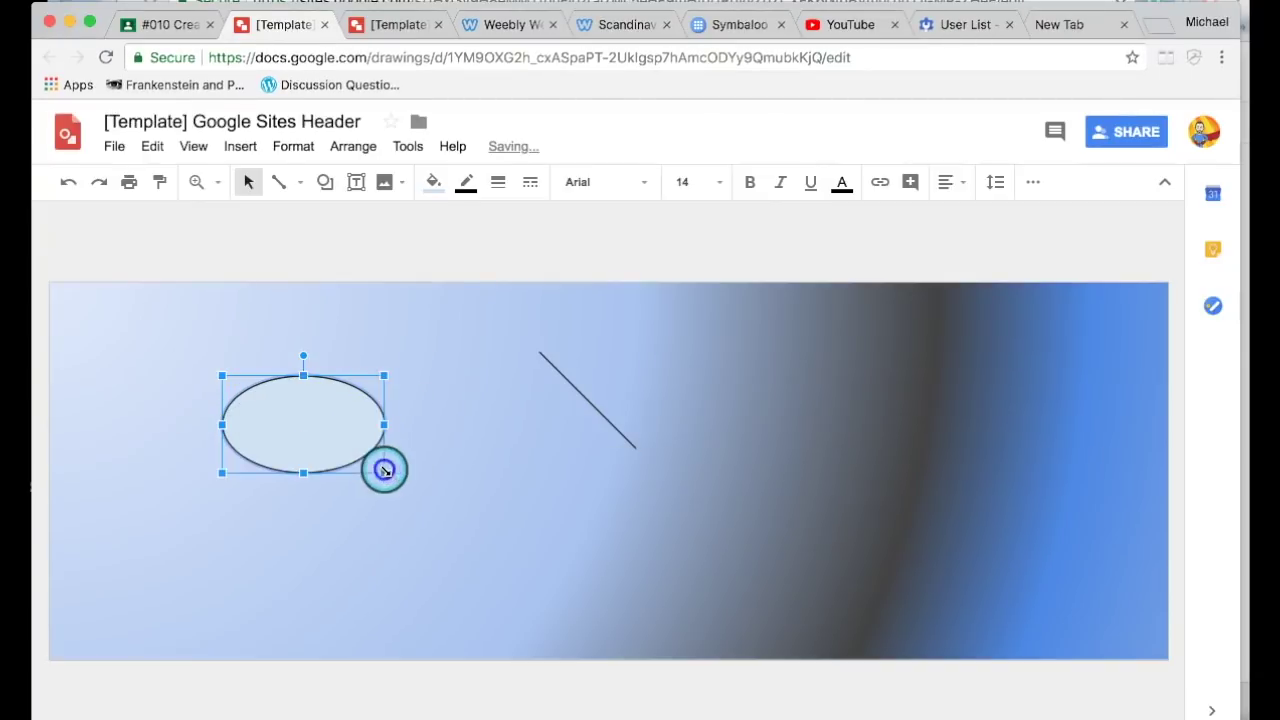
left_click(464, 418)
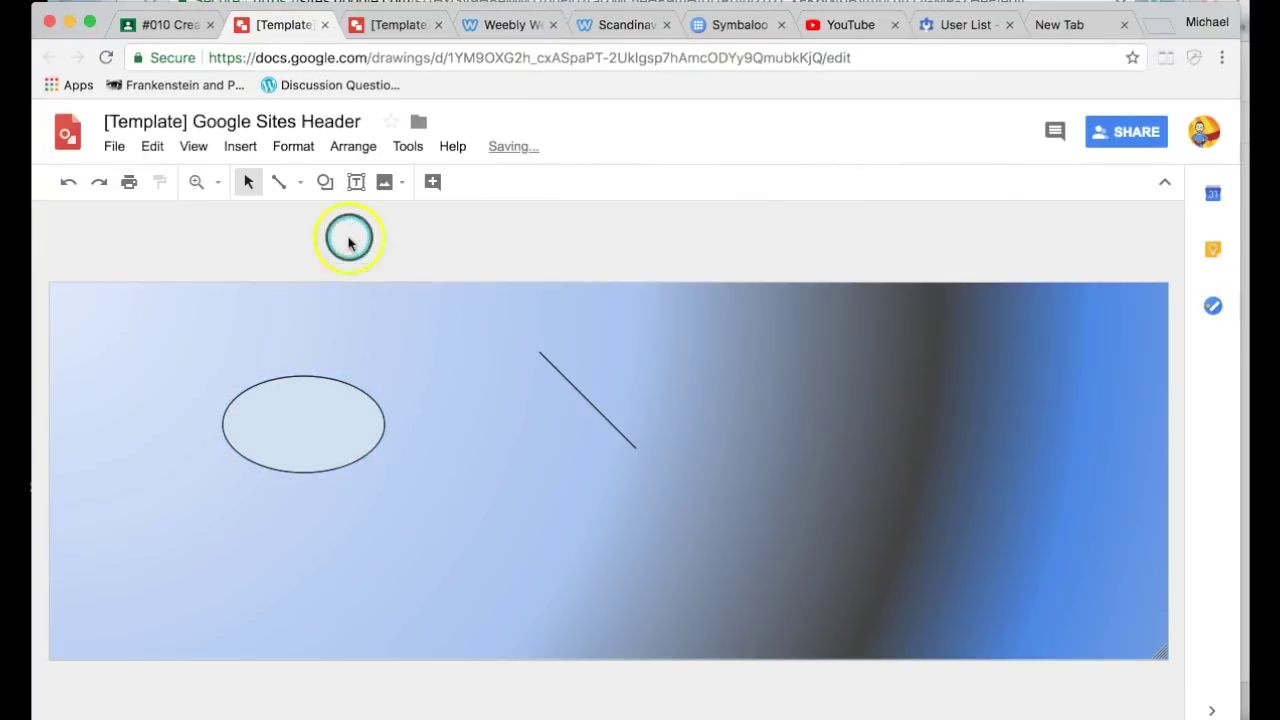
Draw a bevel shape overlapping the lower right side of the oval.
left_click(324, 183)
mouse_move(335, 212)
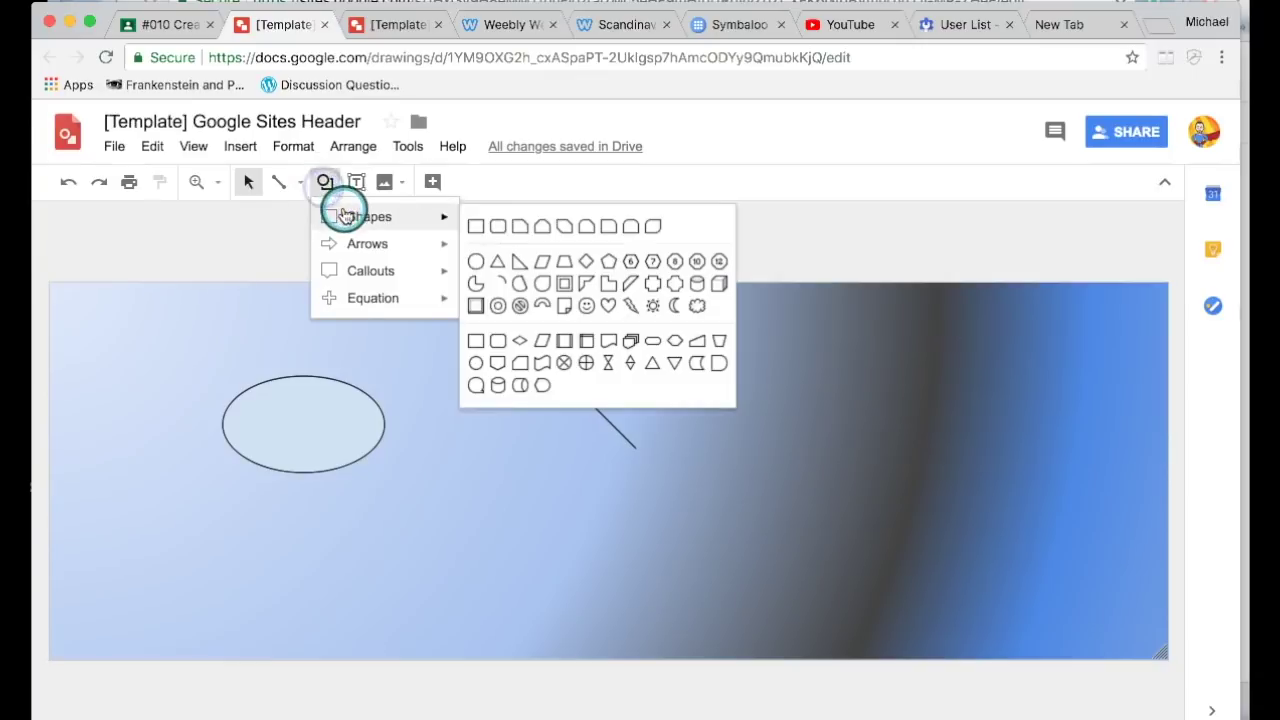
left_click(472, 306)
left_click_drag(362, 441, 460, 521)
left_click(448, 341)
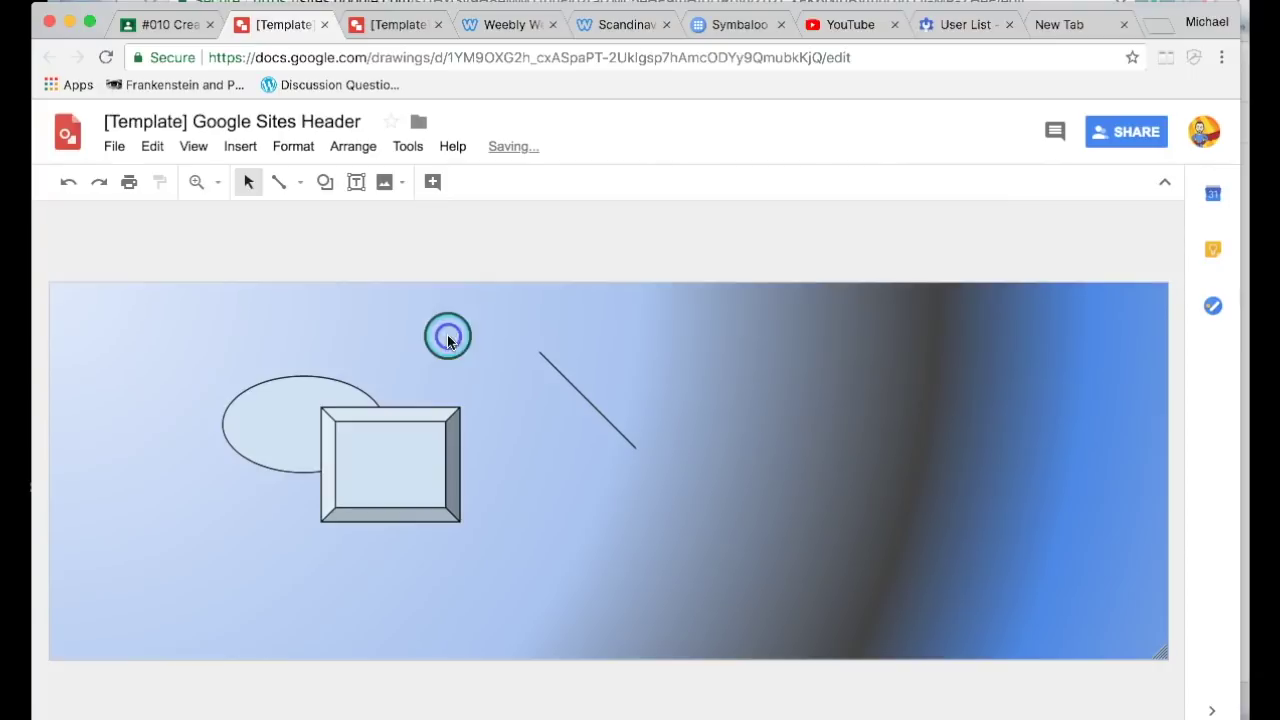
Group the oval and the bevel shape, and move the group up and to the left.
left_click(185, 341)
left_click_drag(152, 334, 497, 568)
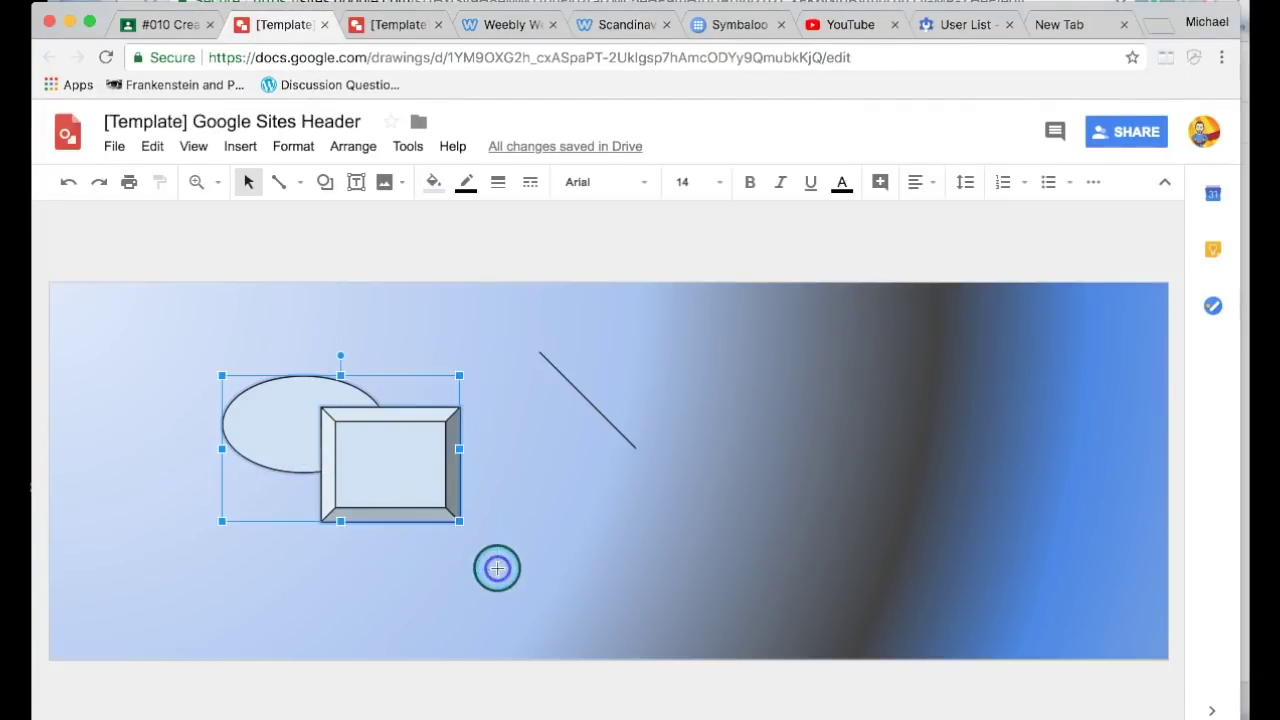
right_click(382, 458)
left_click(519, 630)
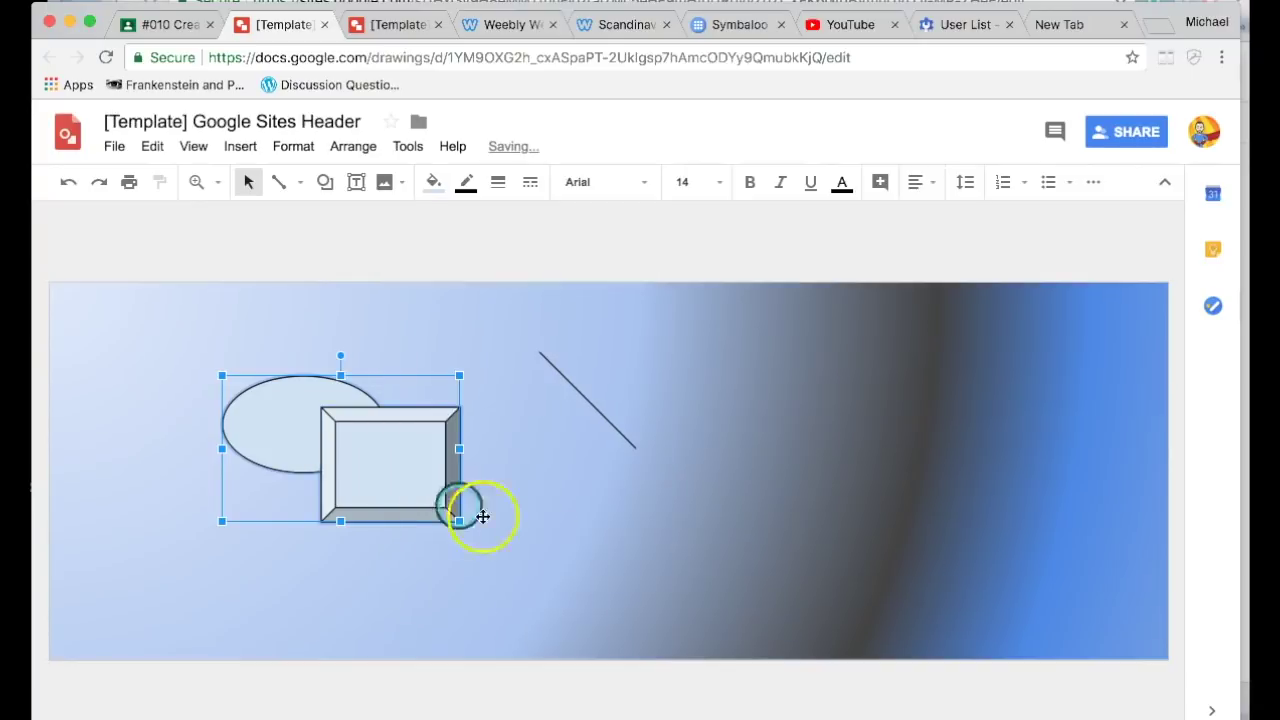
left_click_drag(410, 472, 334, 423)
Ungroup the oval and bevel shape, and move the bevel down and right, clear of the oval.
right_click(335, 423)
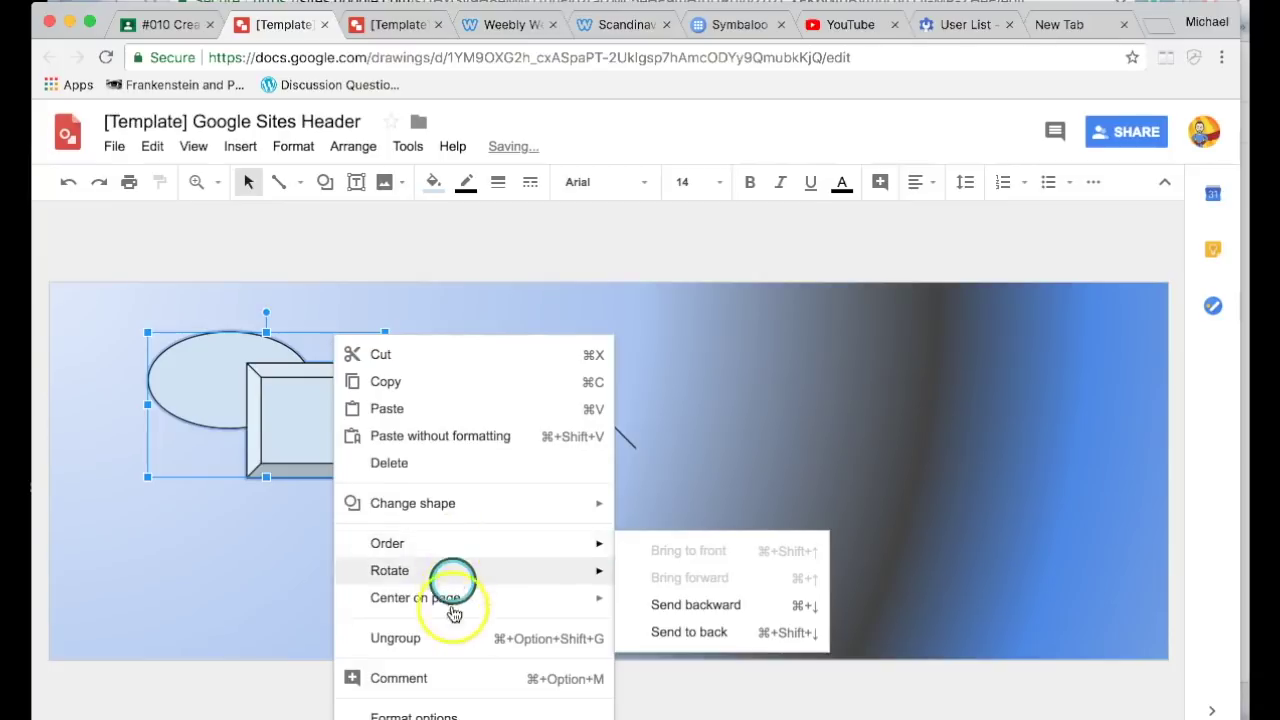
left_click(443, 638)
left_click_drag(338, 448, 413, 487)
Fill the bevel shape with orange and give it a red border 8px thick.
left_click(433, 181)
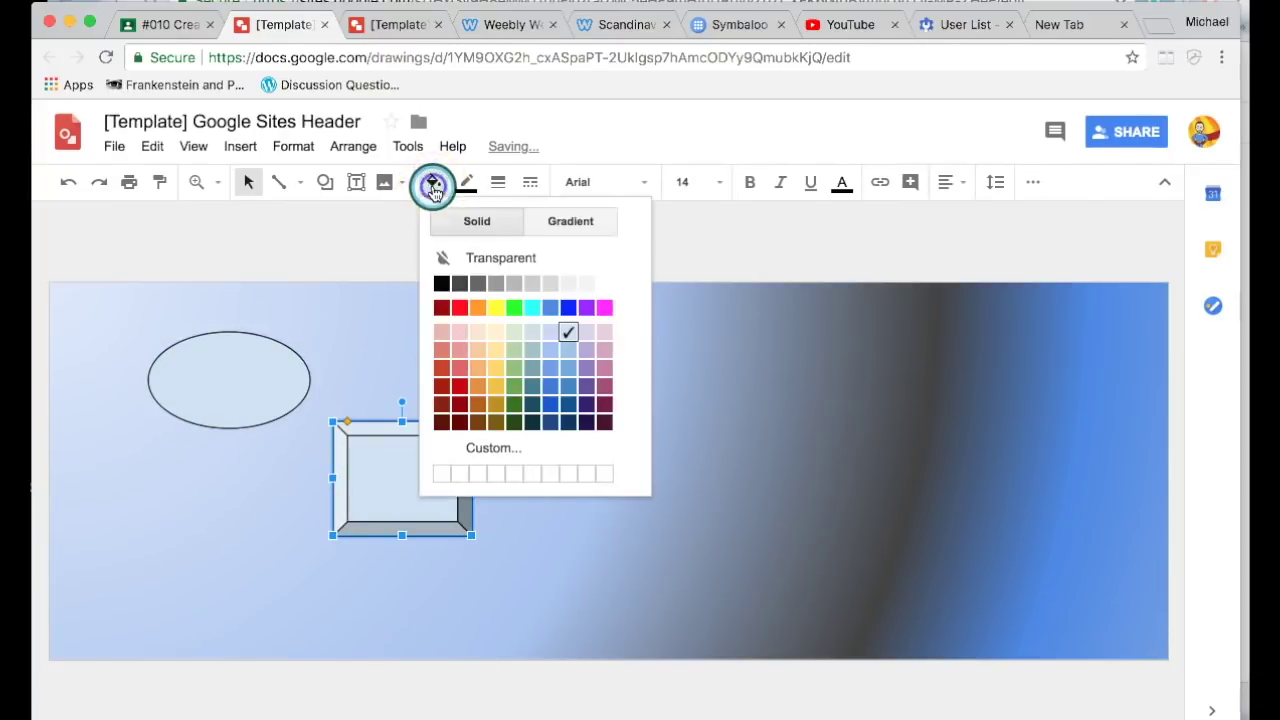
left_click(472, 303)
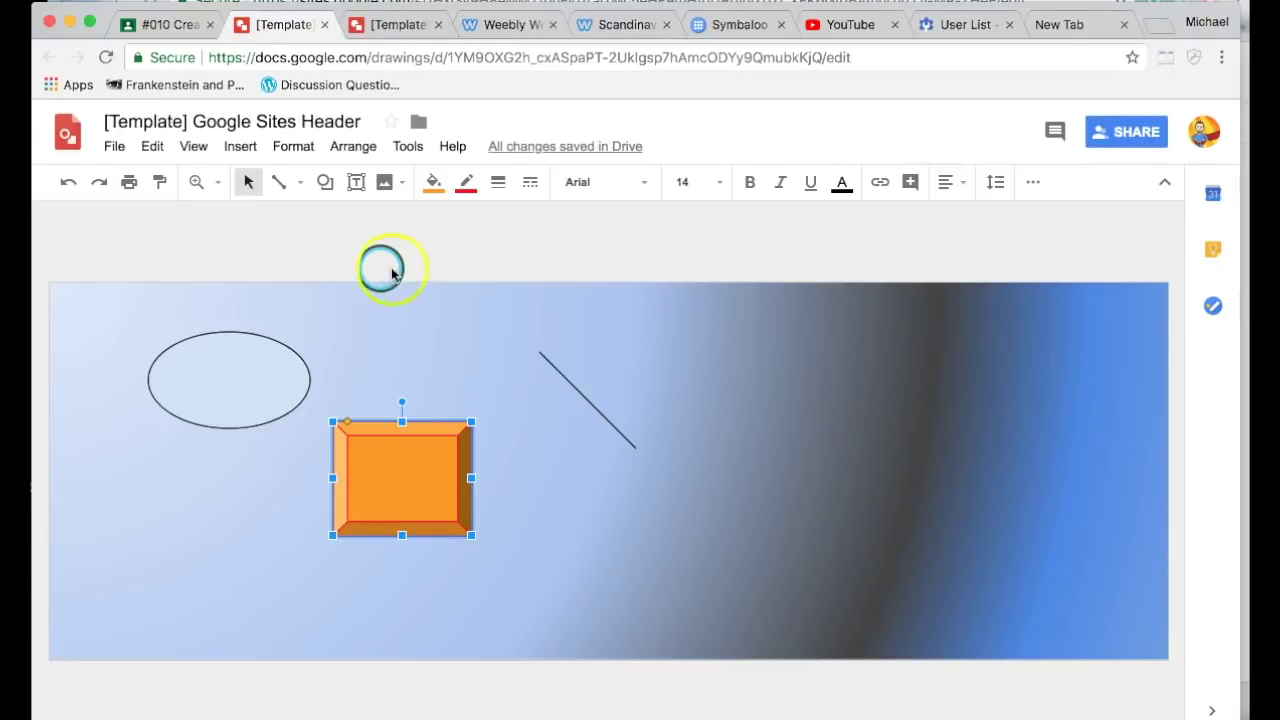
left_click(499, 183)
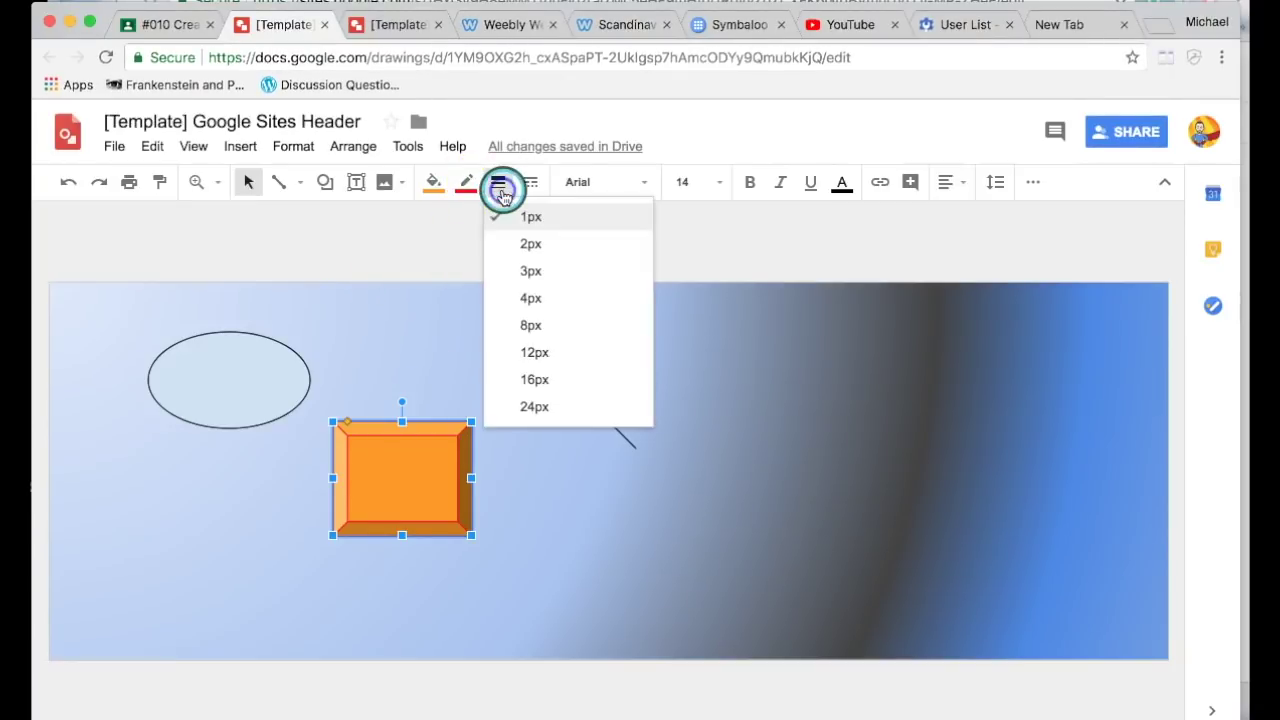
left_click(531, 325)
Try an orange border on the bevel shape, and change the border back to red.
left_click(466, 182)
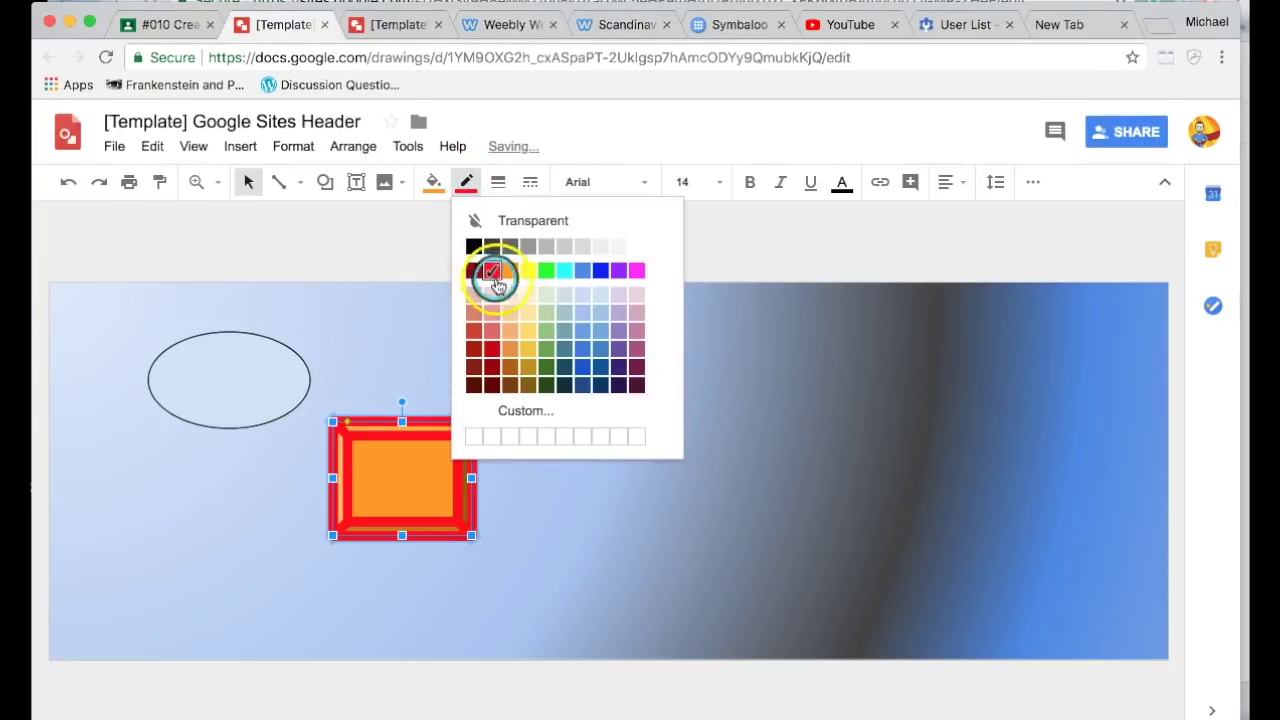
left_click(506, 268)
left_click(466, 182)
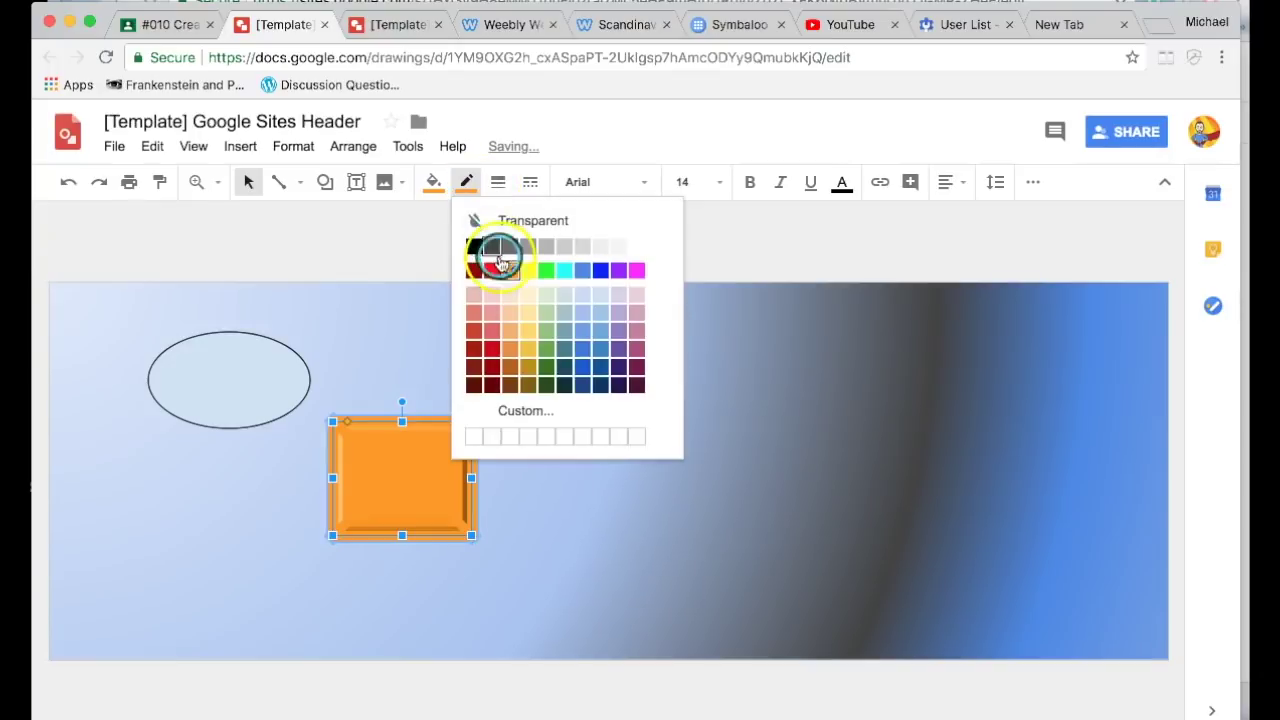
left_click(489, 268)
Make the bevel shape's red border thinner and give it a dotted line style.
left_click(495, 184)
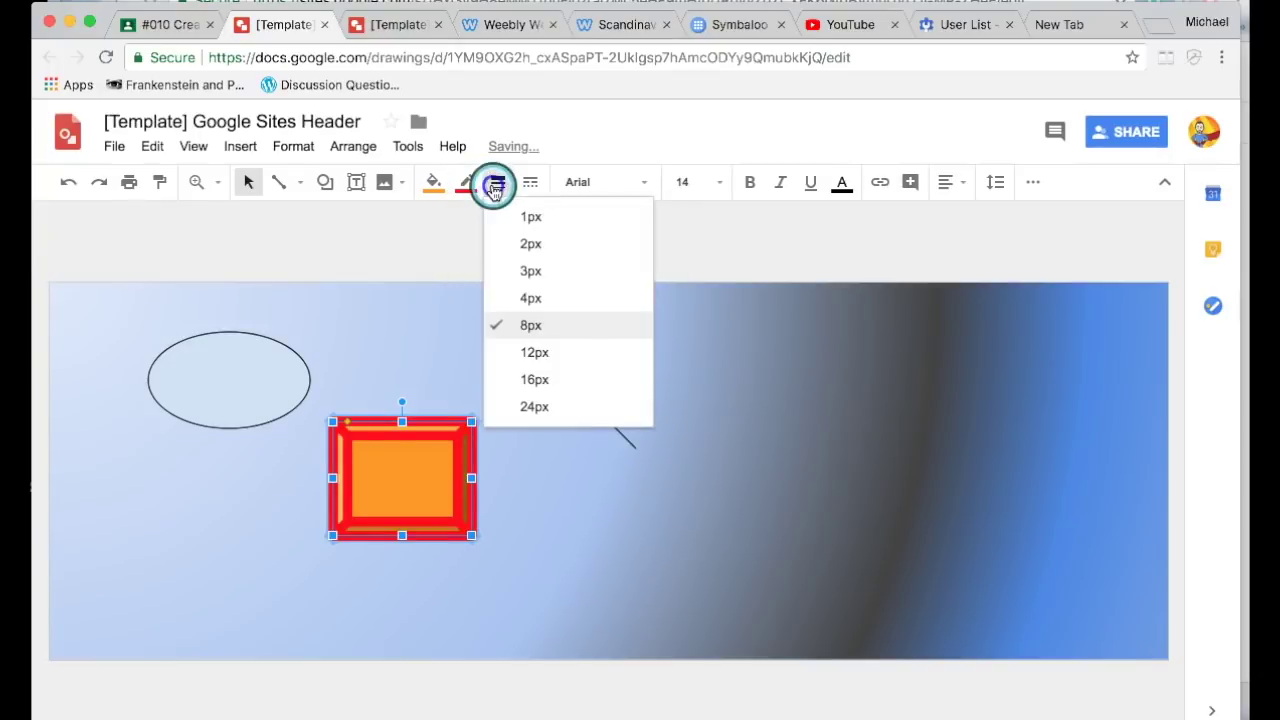
left_click(528, 257)
left_click(527, 182)
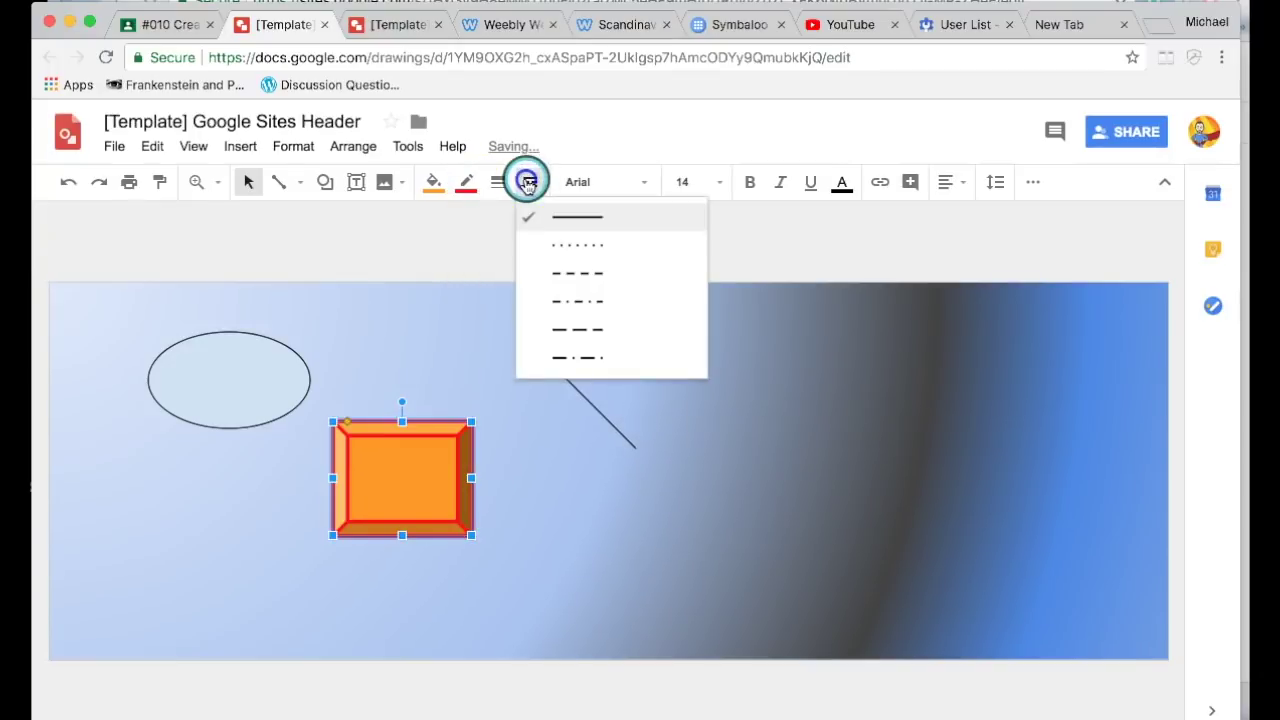
left_click(587, 259)
Move the bevel left below the oval, nudge the oval down to overlap it, and shift the diagonal line left.
left_click_drag(420, 477, 206, 491)
mouse_move(238, 390)
left_mouse_down()
mouse_move(243, 467)
mouse_move(349, 386)
mouse_move(274, 417)
mouse_move(381, 370)
mouse_move(249, 412)
left_mouse_up()
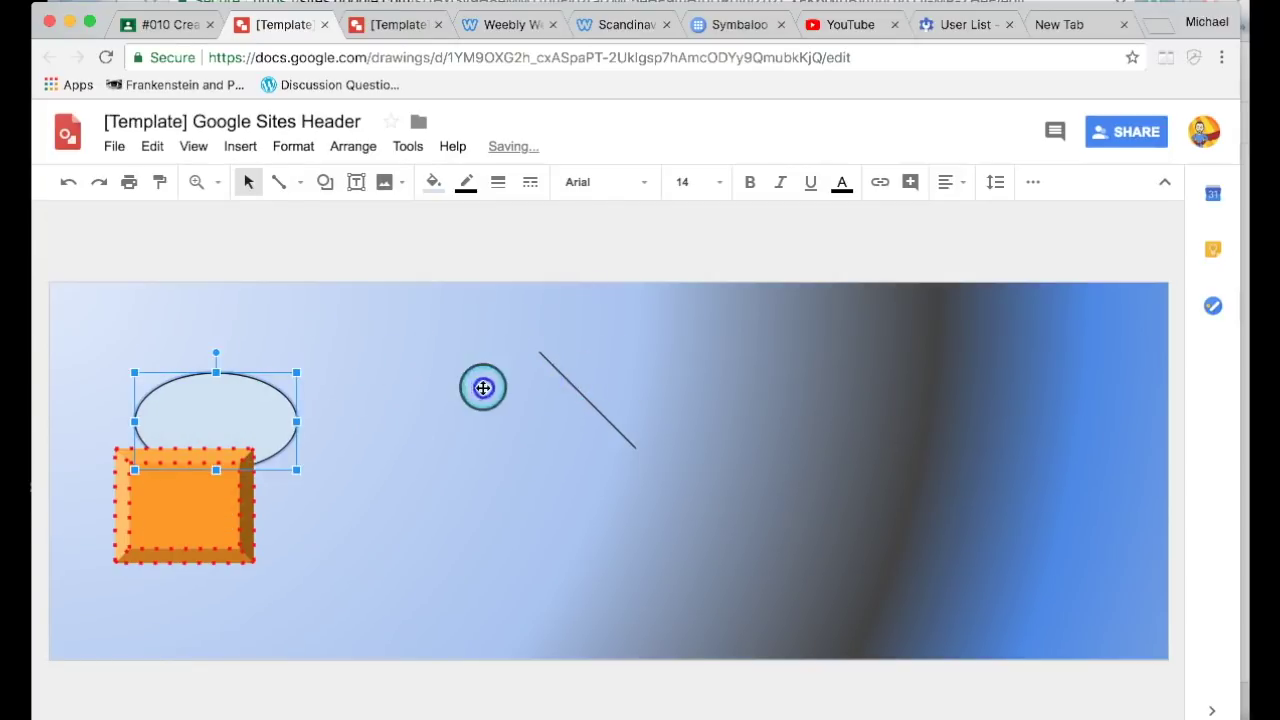
left_click_drag(588, 400, 497, 407)
Color the diagonal line orange and set its weight to 3px.
left_click(434, 182)
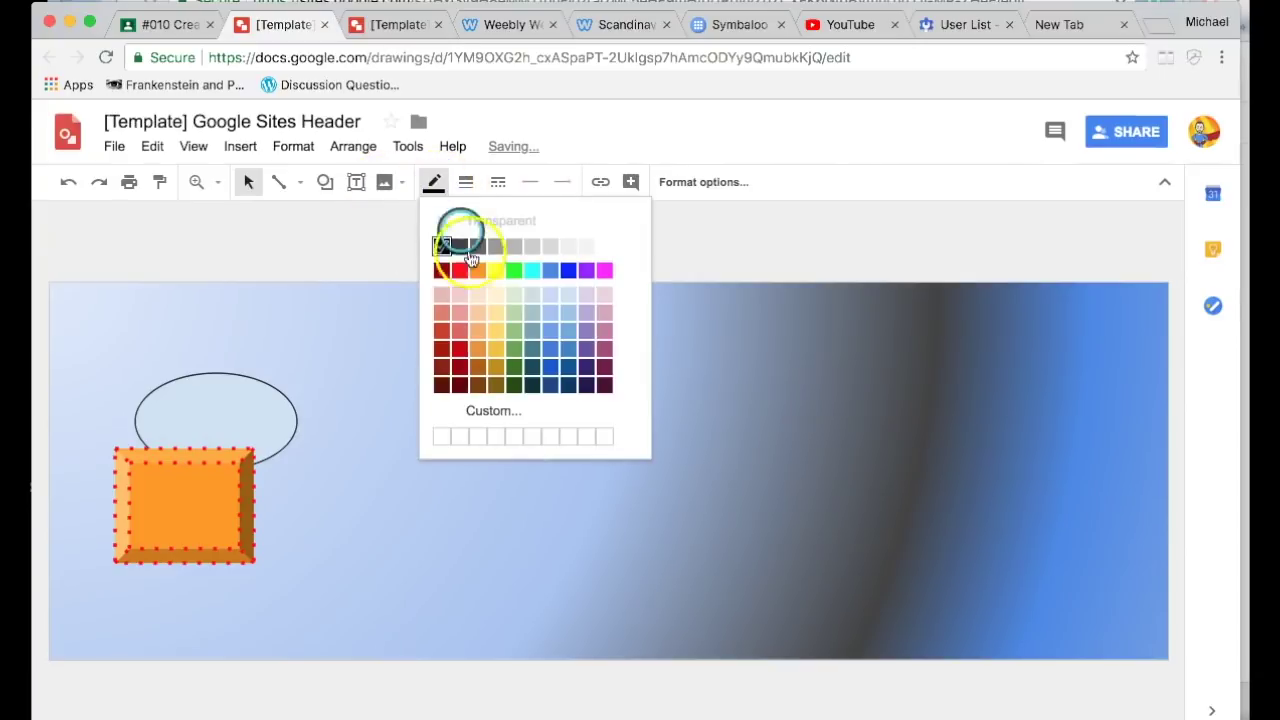
left_click(474, 270)
left_click(466, 182)
left_click(513, 276)
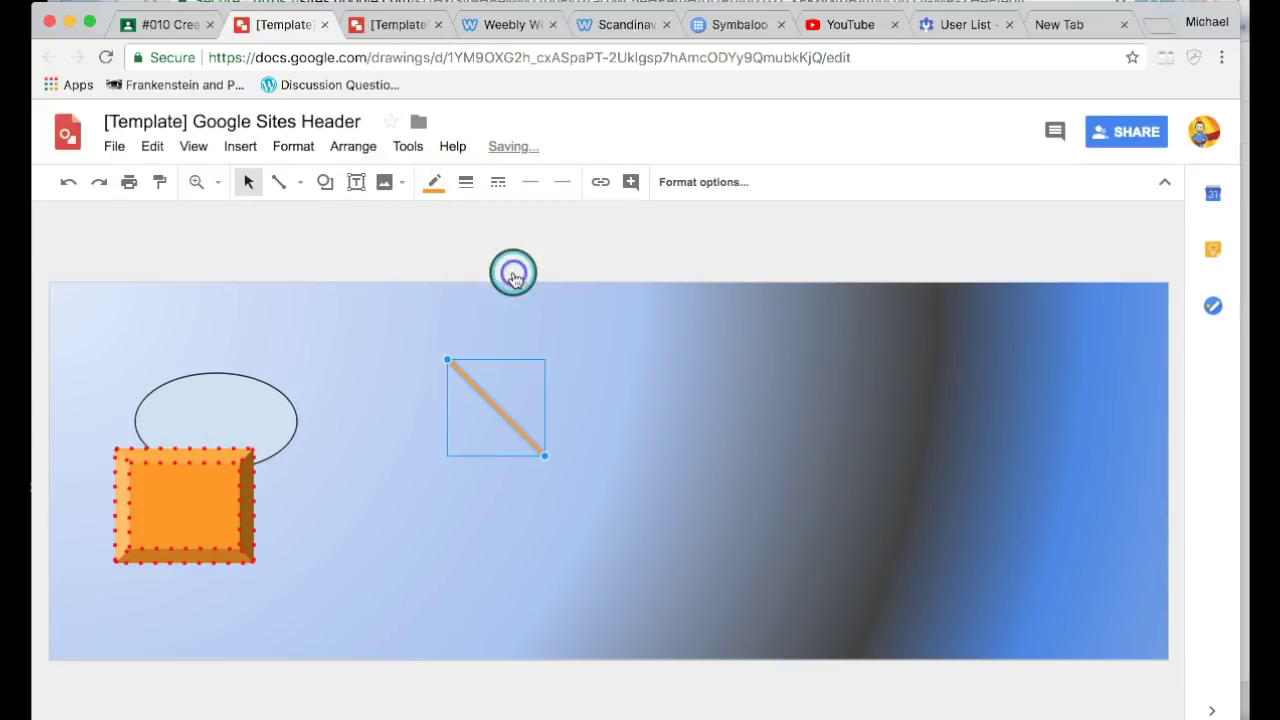
Move the orange line down and right, and lengthen it by extending its upper end up and left.
left_click_drag(543, 451, 609, 517)
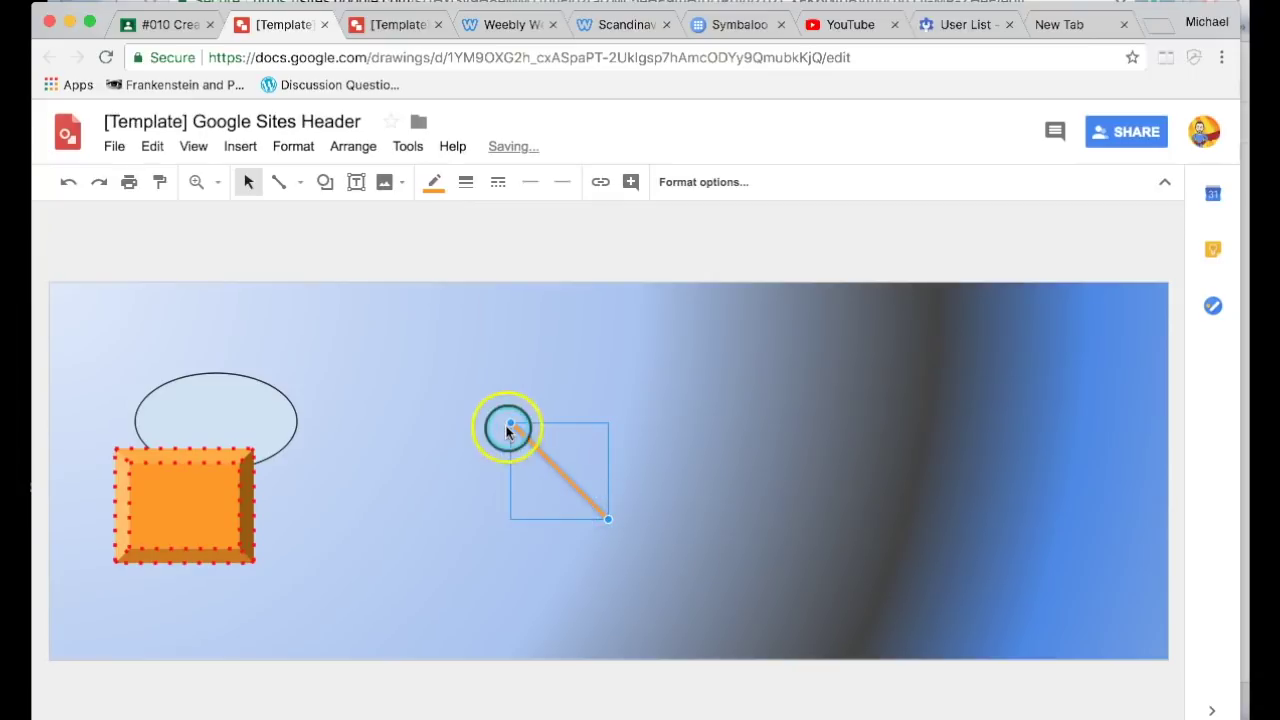
left_click_drag(508, 423, 420, 343)
left_click(766, 423)
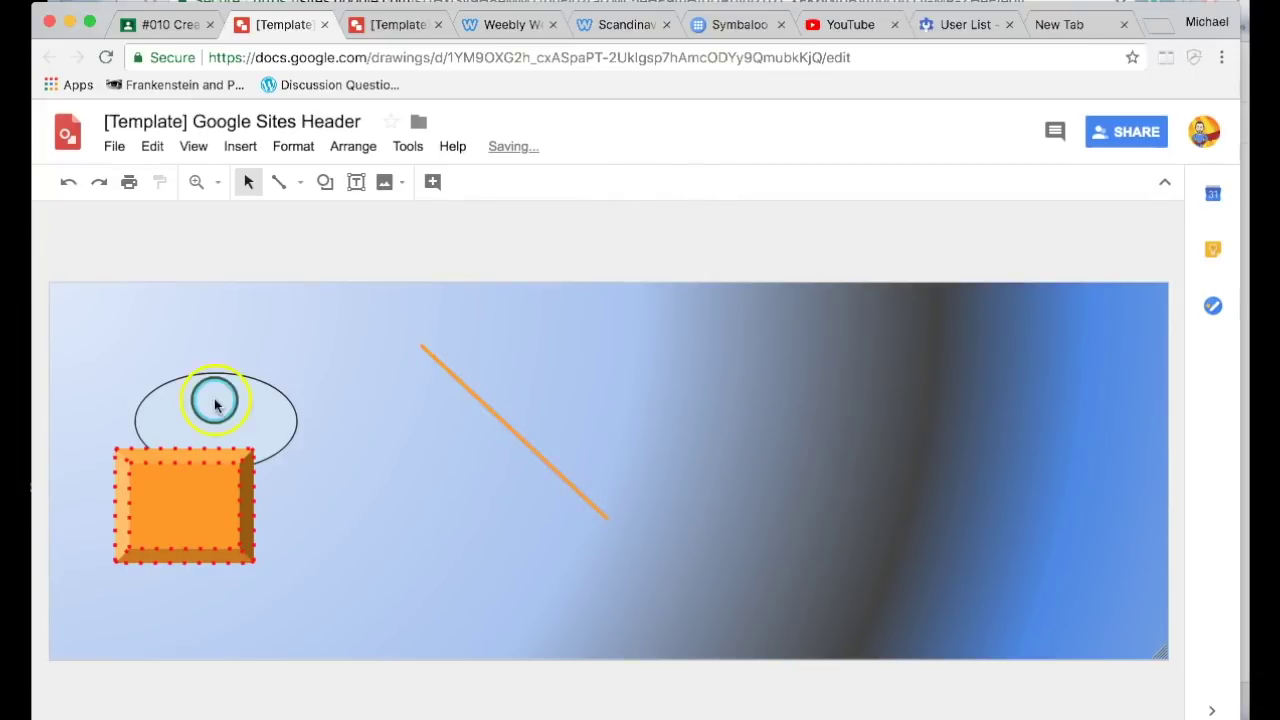
left_click(326, 182)
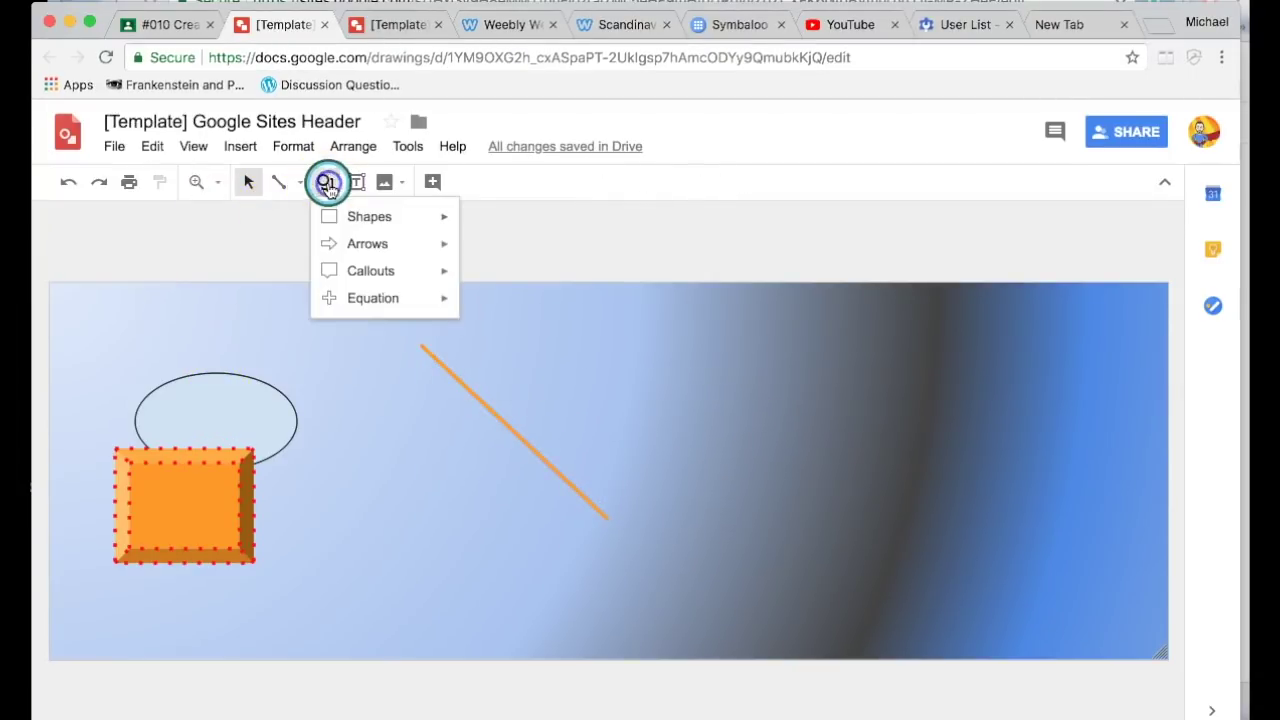
mouse_move(351, 294)
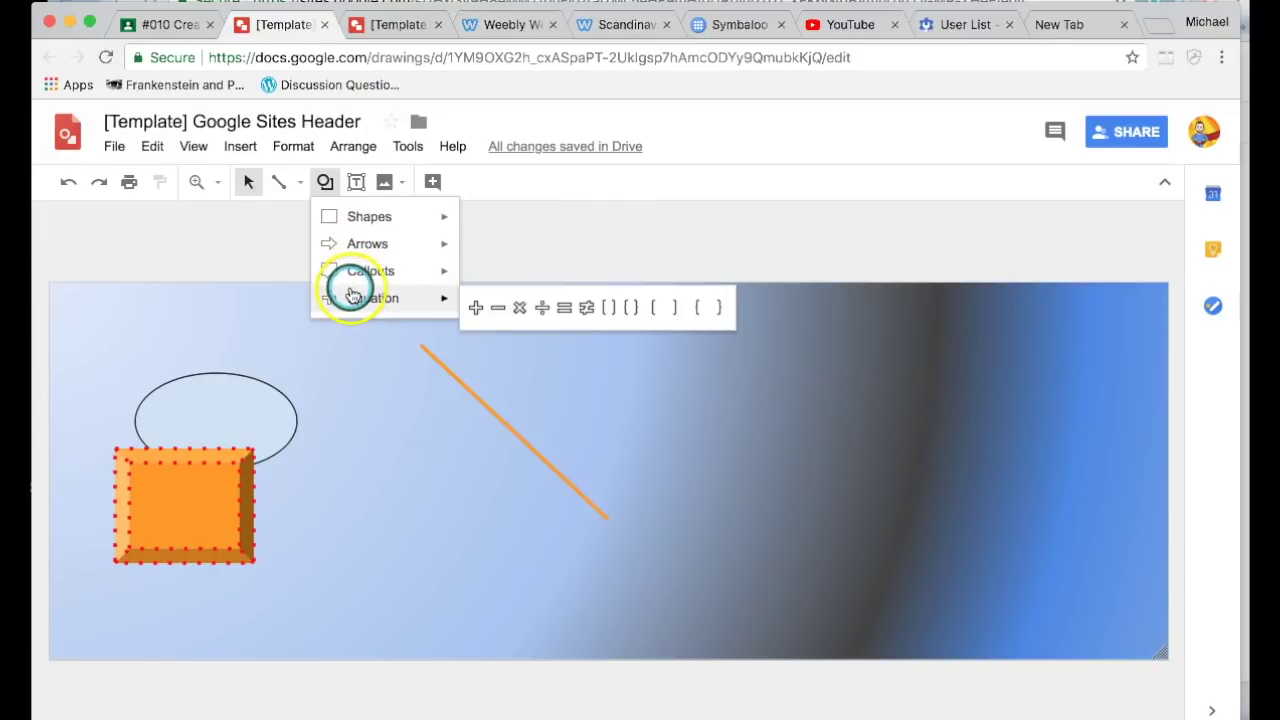
left_click(266, 457)
Rotate the bevel shape 90° clockwise, tilt it slightly further clockwise, and place it over the dark band on the header's right side.
left_click_drag(231, 505, 432, 508)
right_click(432, 508)
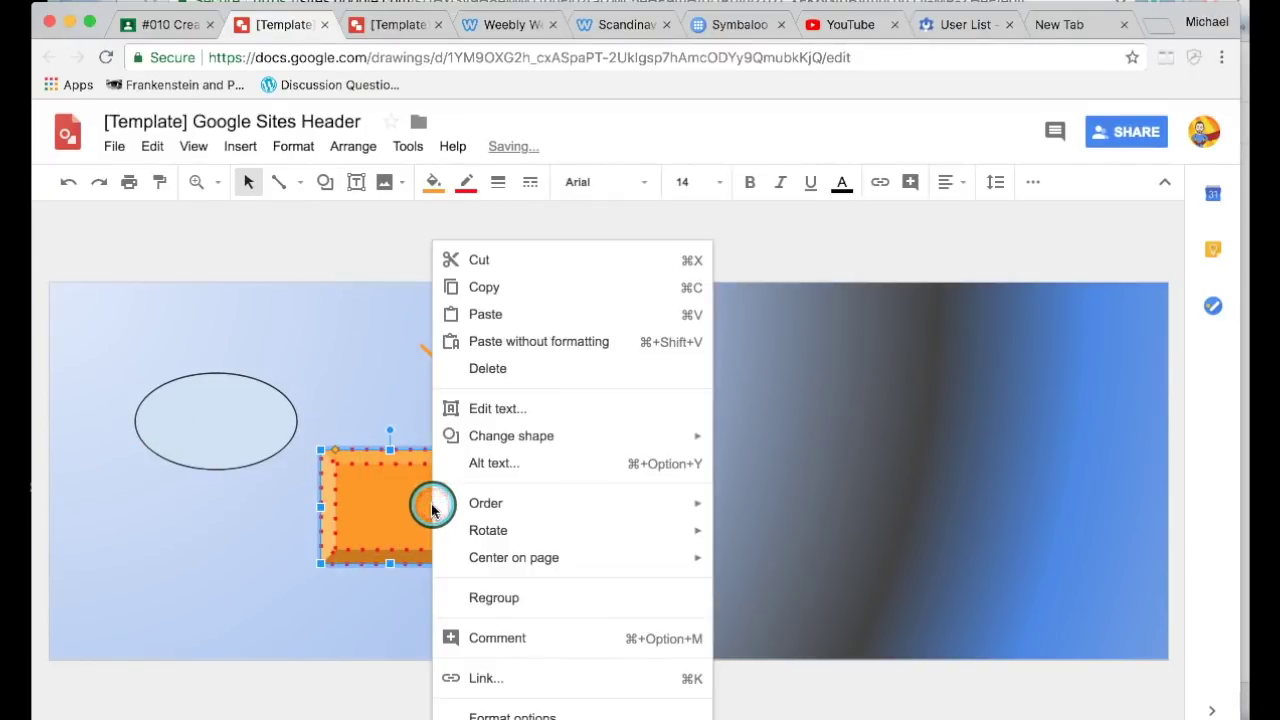
mouse_move(523, 529)
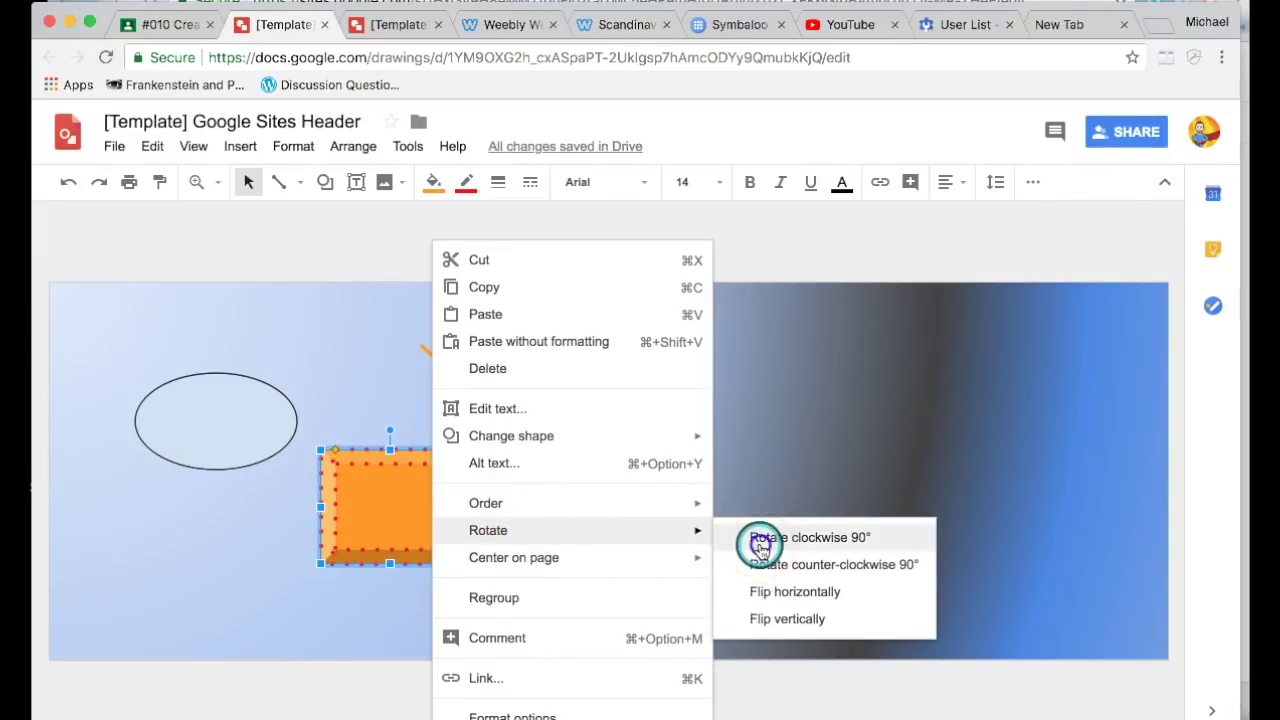
left_click(760, 545)
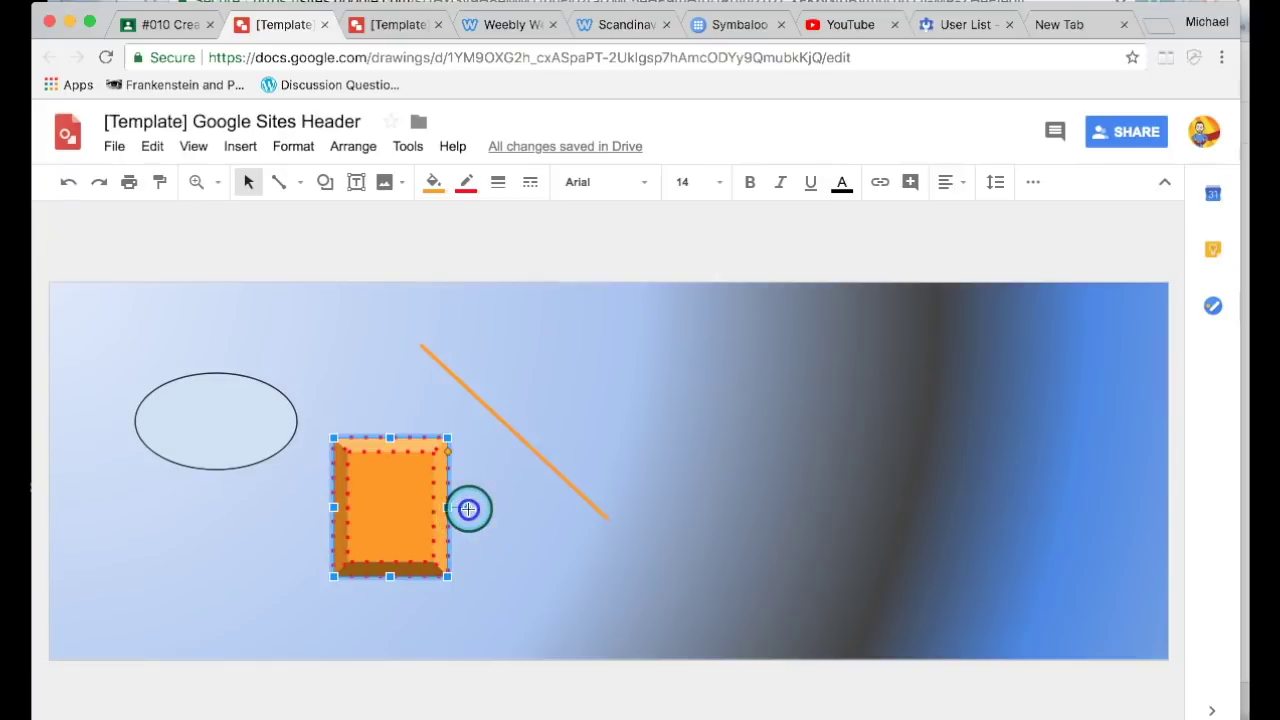
left_click_drag(468, 513, 438, 527)
left_click_drag(663, 448, 967, 450)
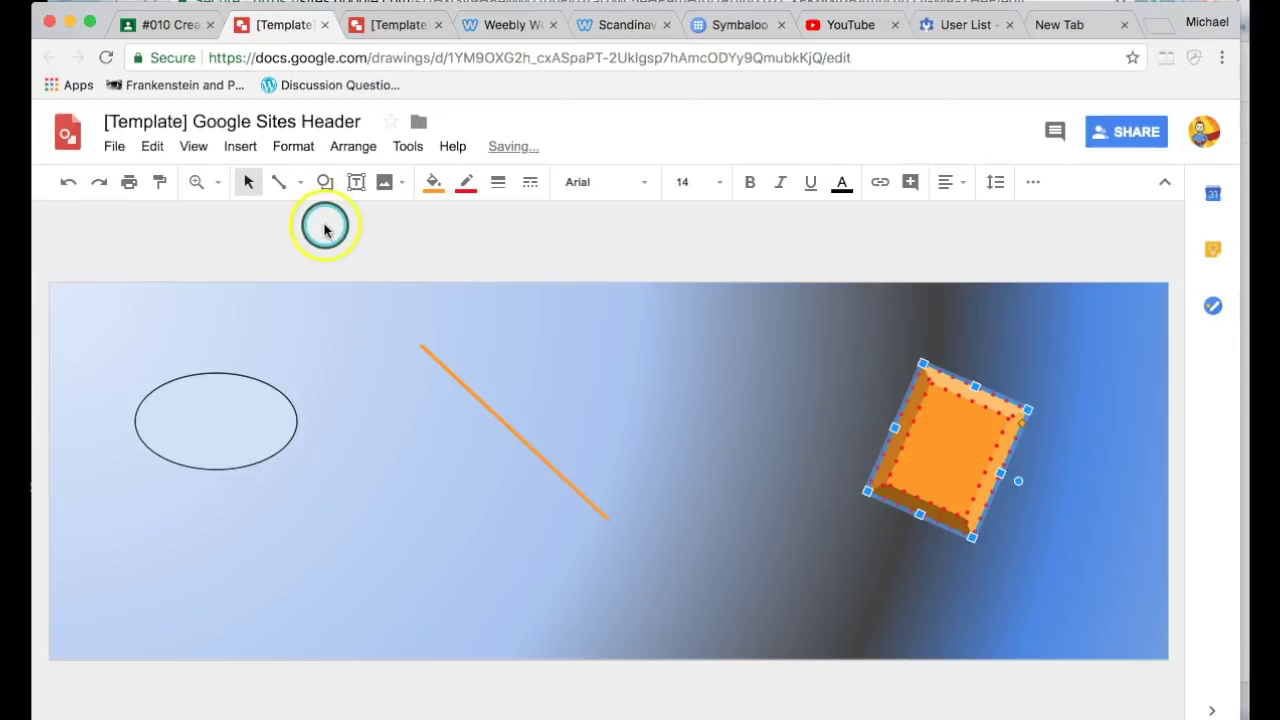
left_click(325, 183)
left_click(357, 185)
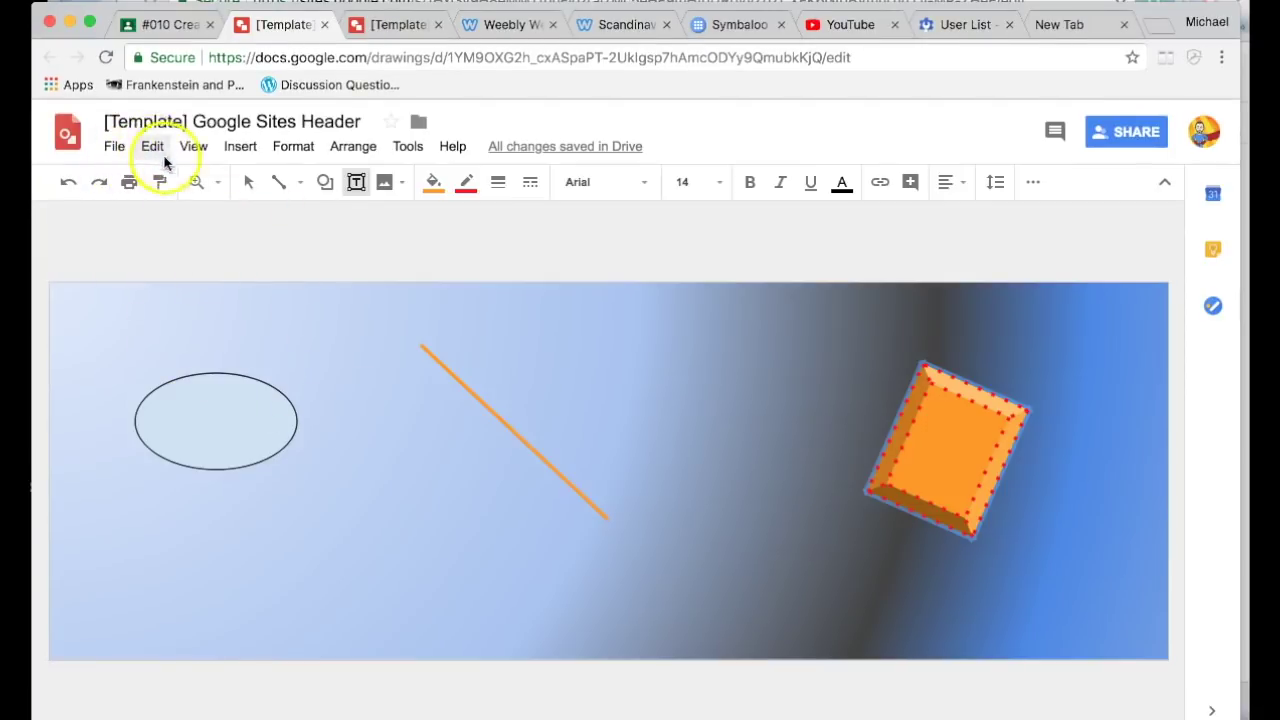
Download the header drawing as a PNG image.
left_click(116, 148)
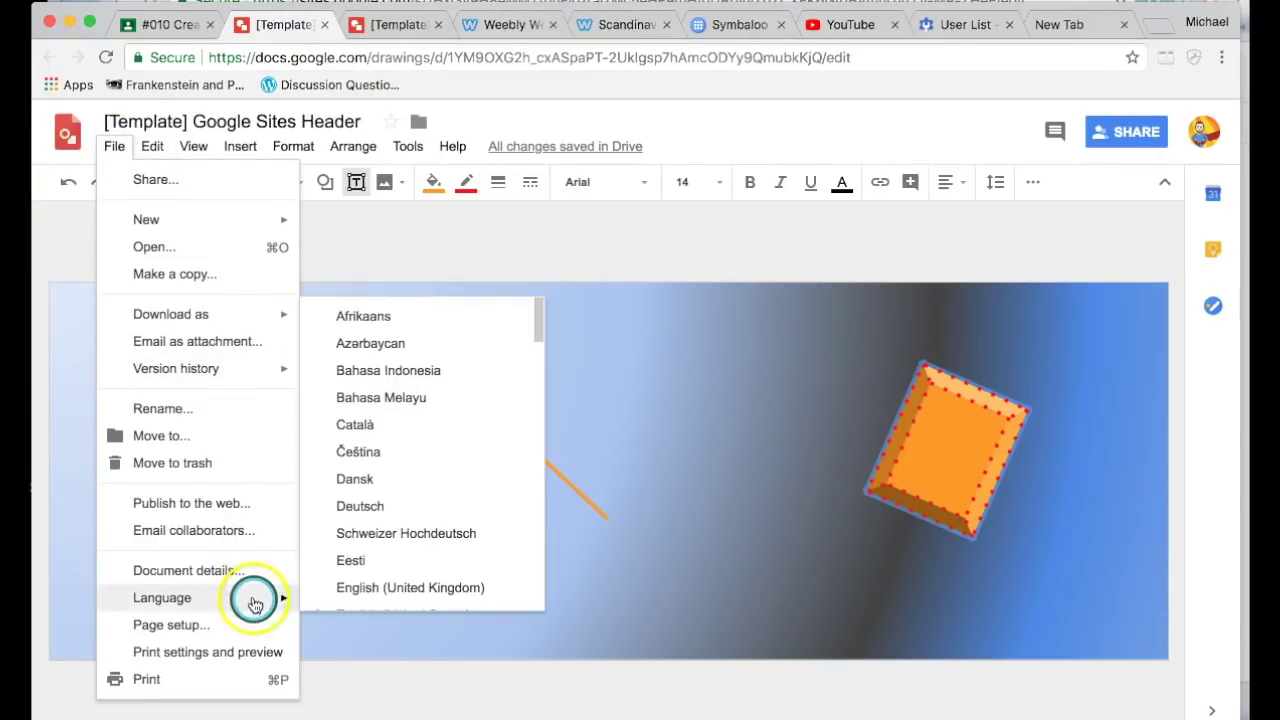
left_click(232, 342)
left_click(233, 318)
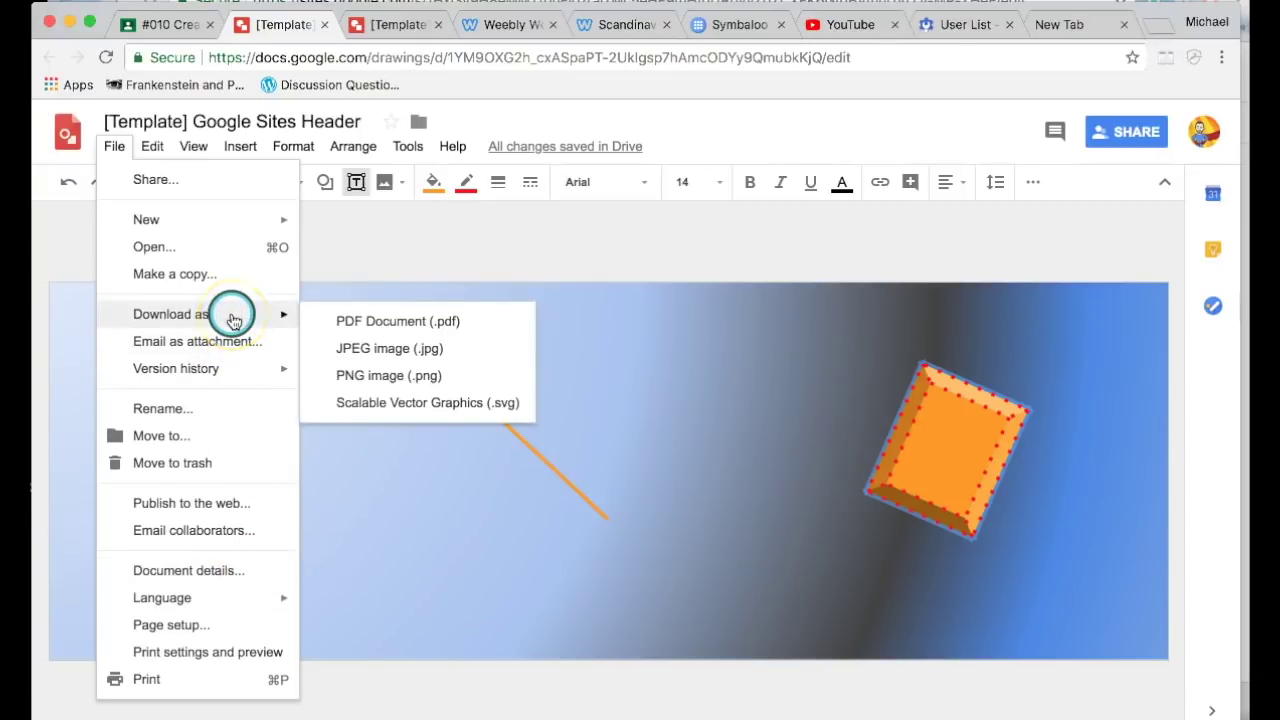
left_click(497, 385)
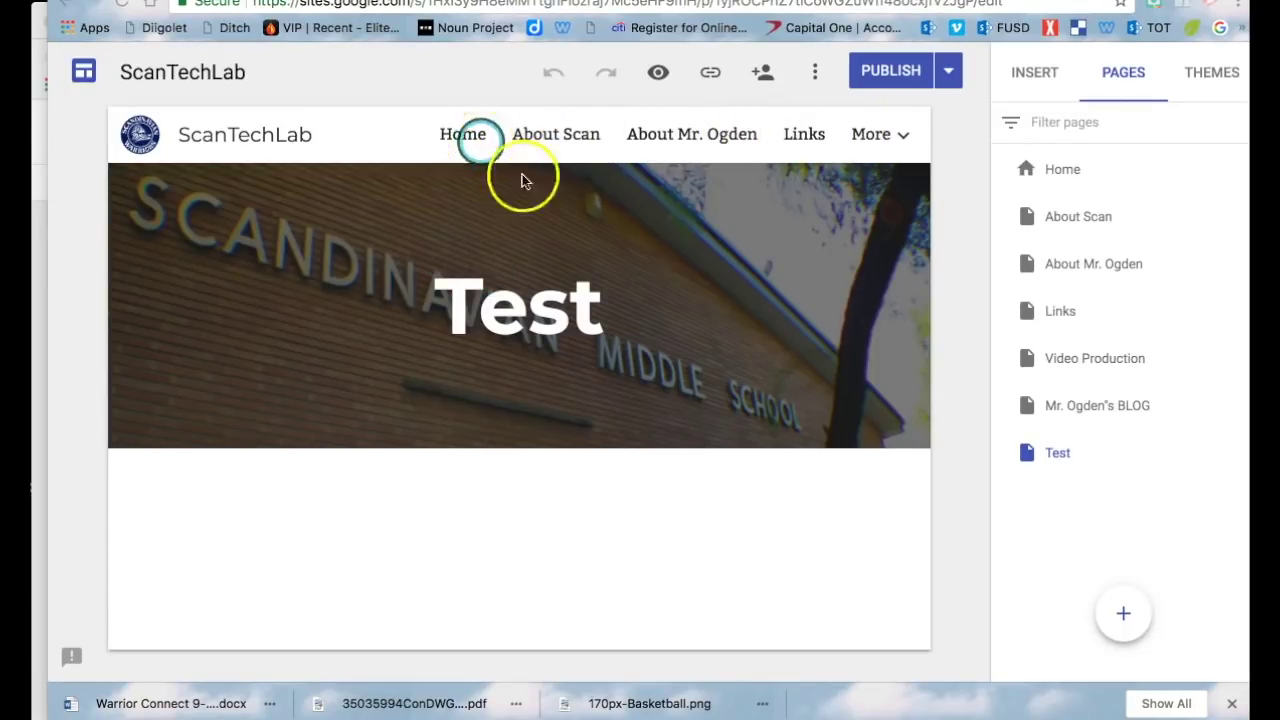
In the ScanTechLab site in Google Sites, replace the Test page's header image with "[Template] Google Sites Header.png" from Downloads.
left_click(305, 320)
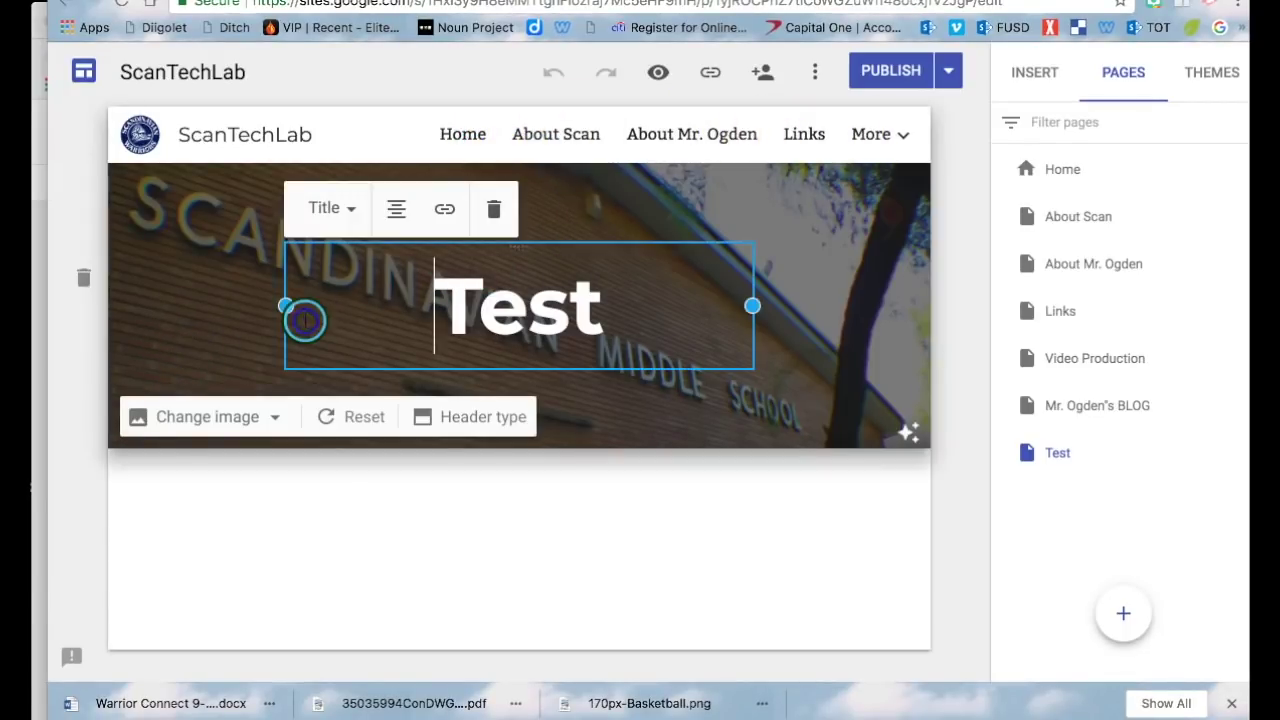
left_click(173, 416)
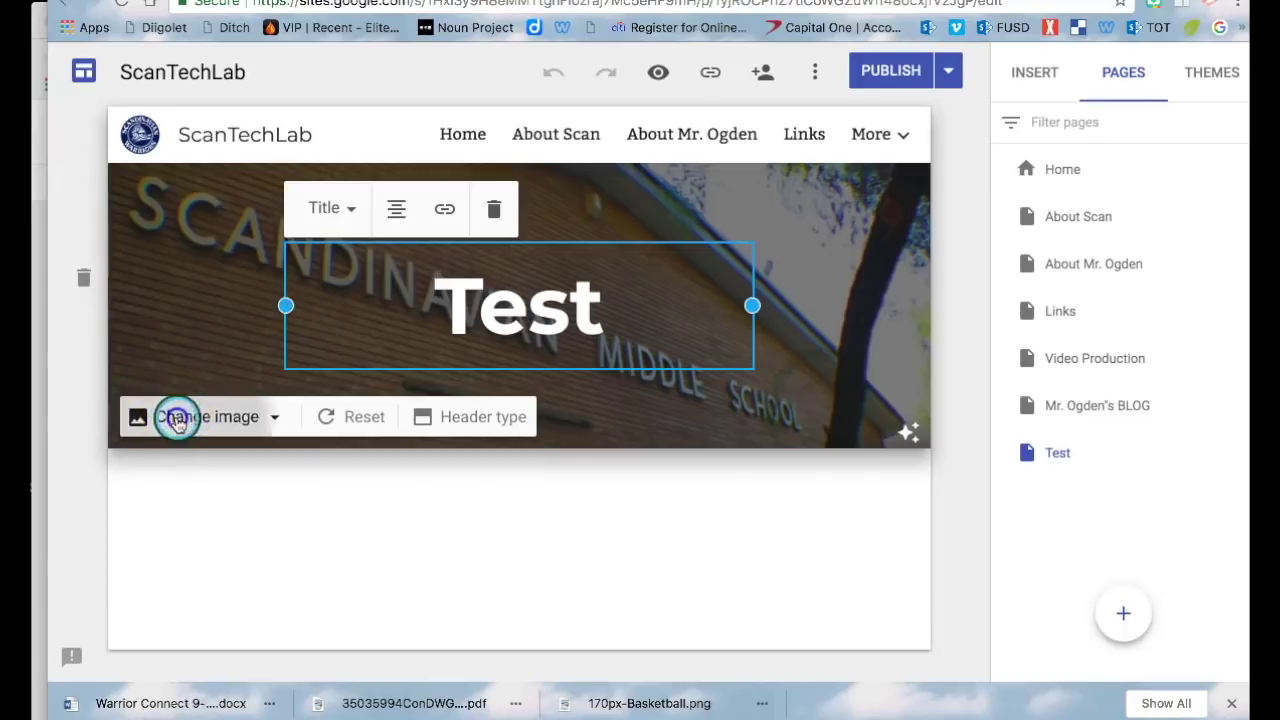
left_click(184, 477)
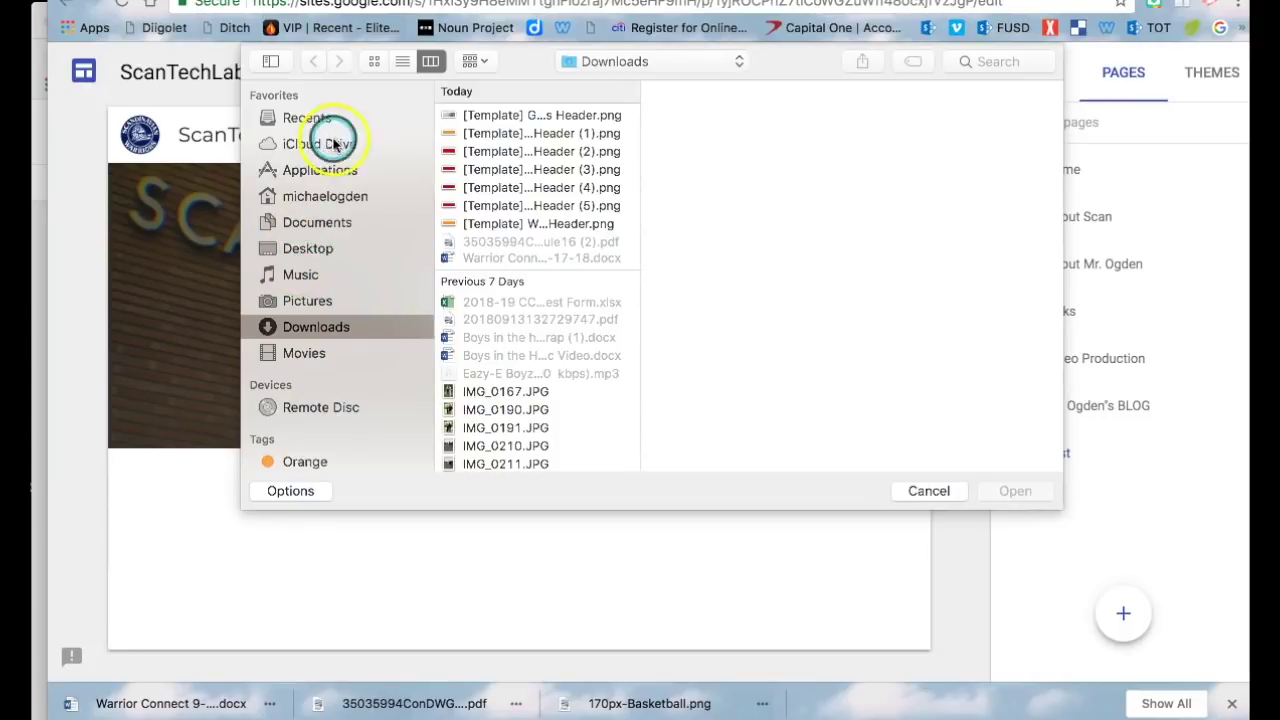
left_click(490, 131)
left_click(528, 115)
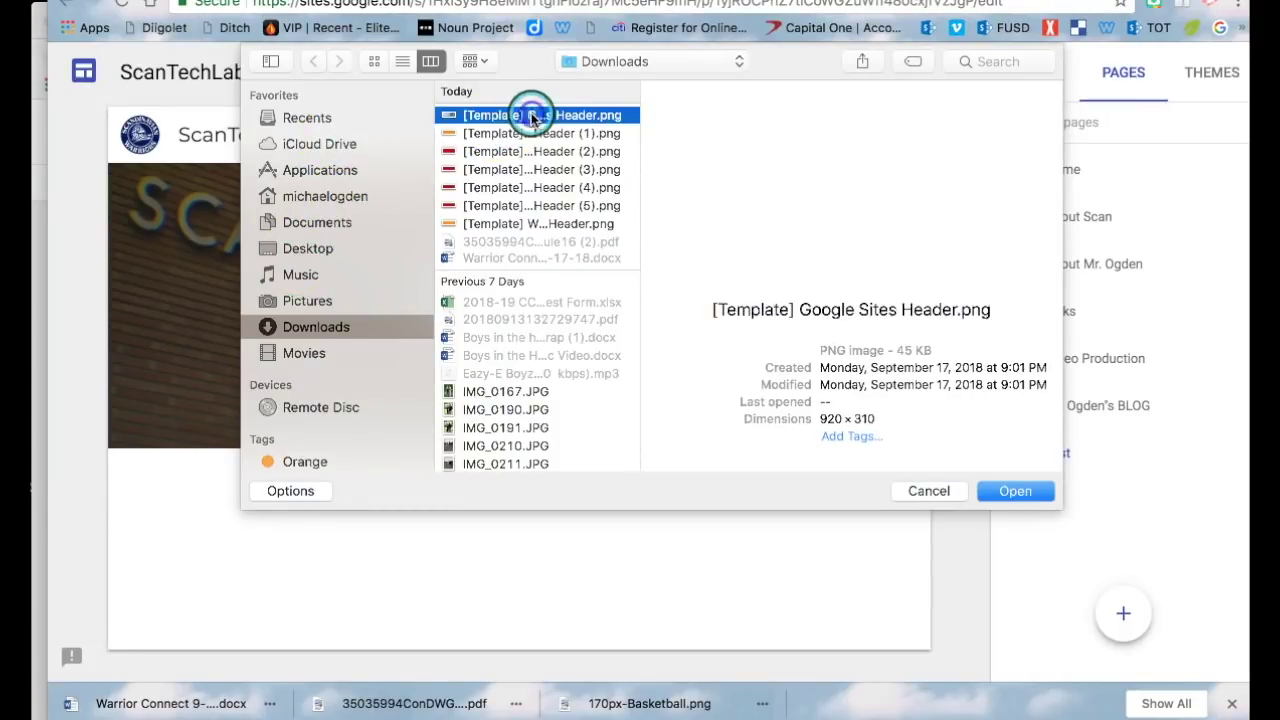
left_click(1020, 492)
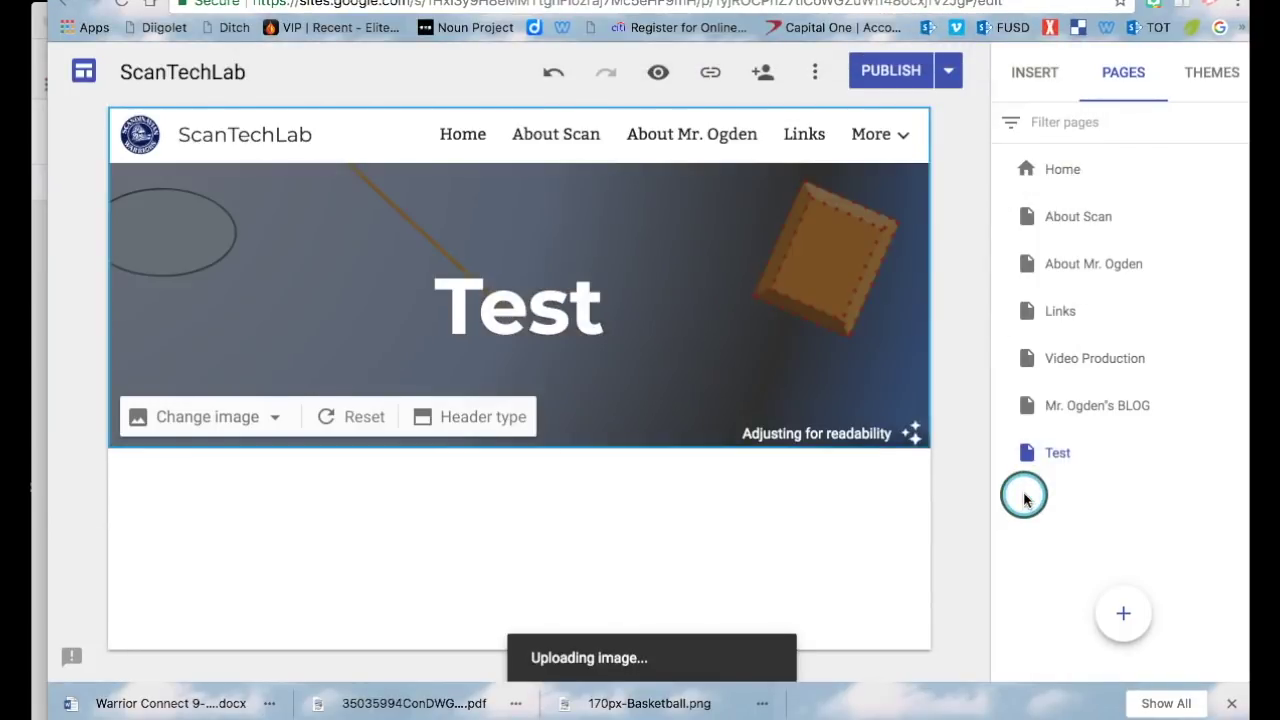
Publish the site, view the published Test page, and return to the site editor.
left_click(890, 88)
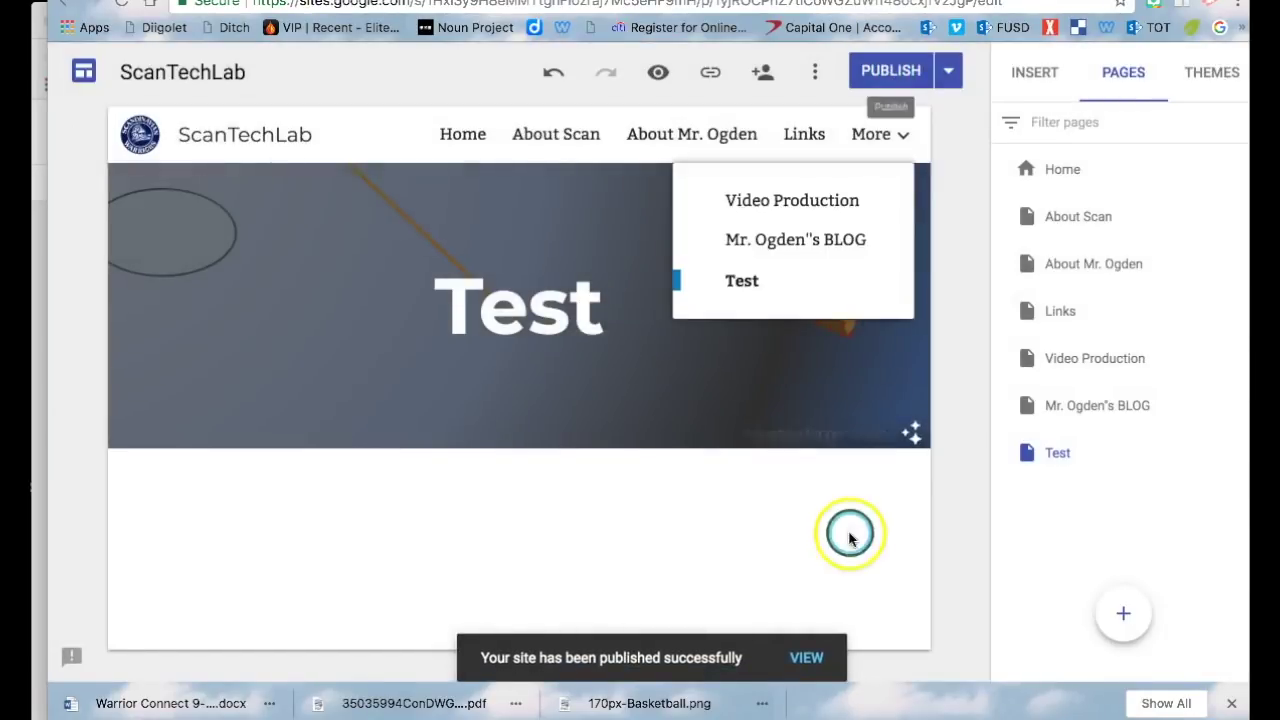
left_click(809, 653)
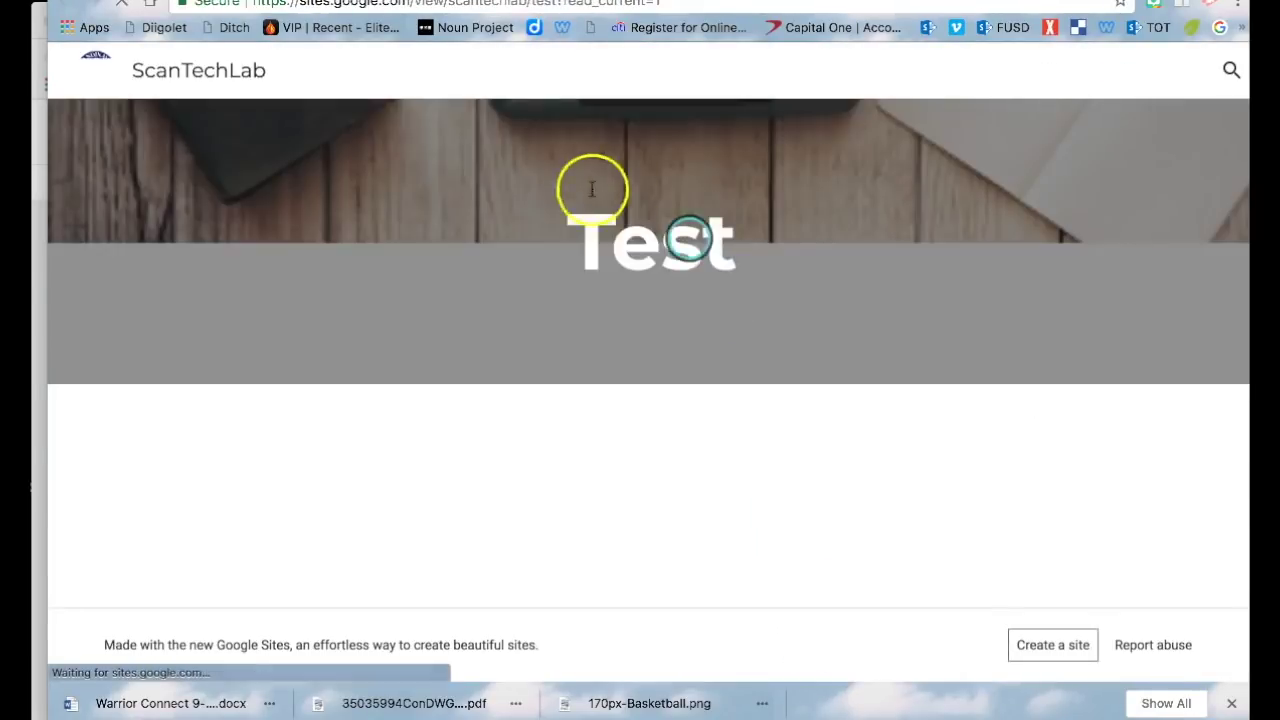
key("ctrl+w")
Publish the site again with the readability-adjusted header, check the live Test page, and return to the editor.
left_click(855, 137)
left_click(886, 70)
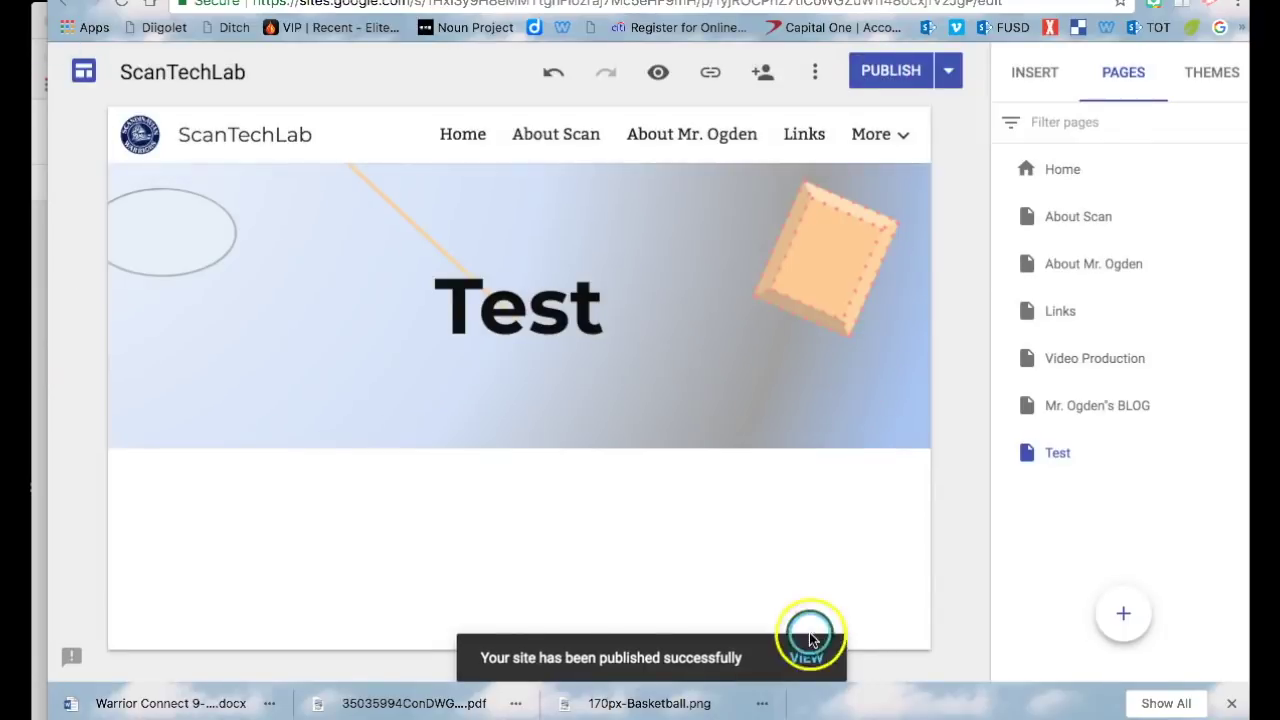
left_click(808, 660)
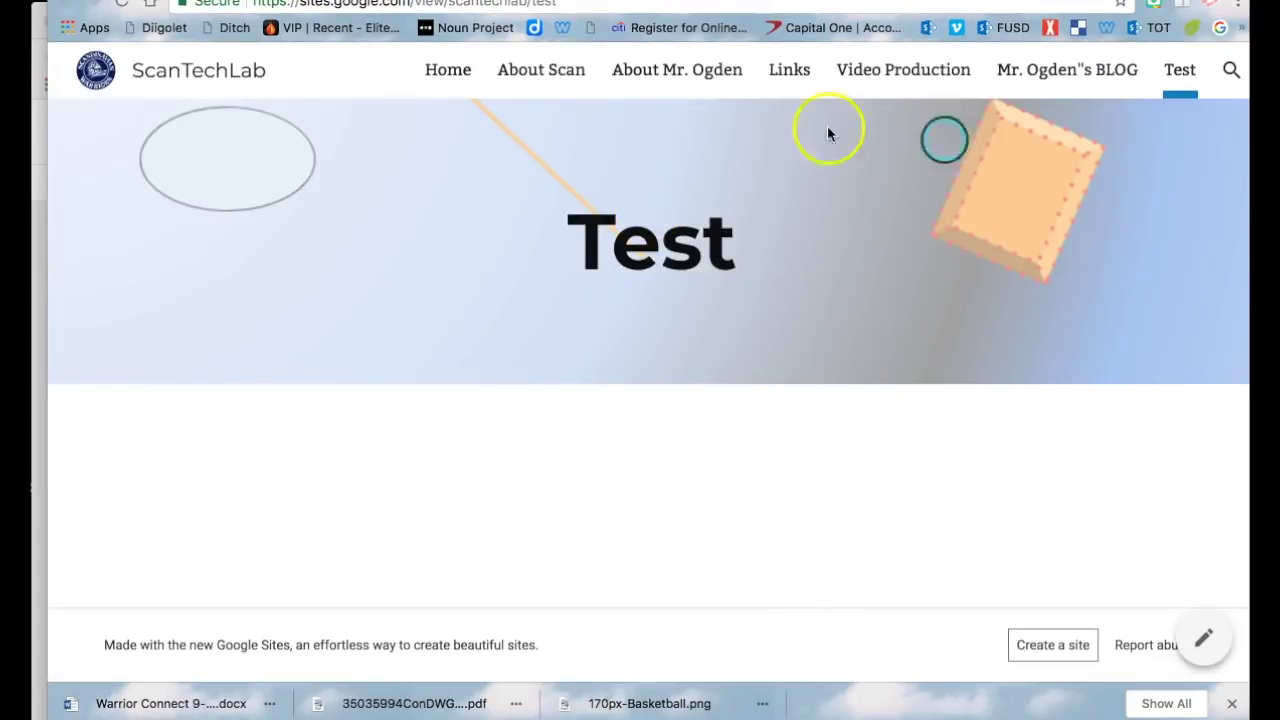
left_click(580, 1)
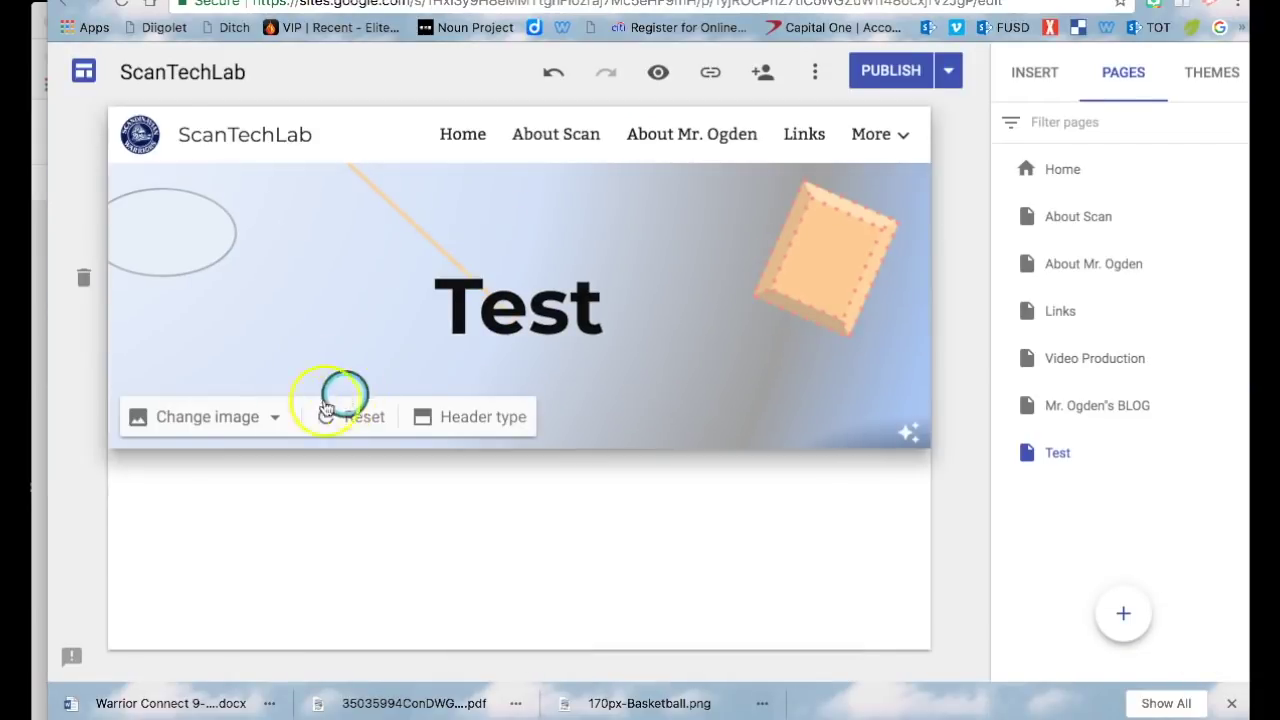
Change the Test page's header type to Large banner.
left_click(214, 416)
left_click(443, 418)
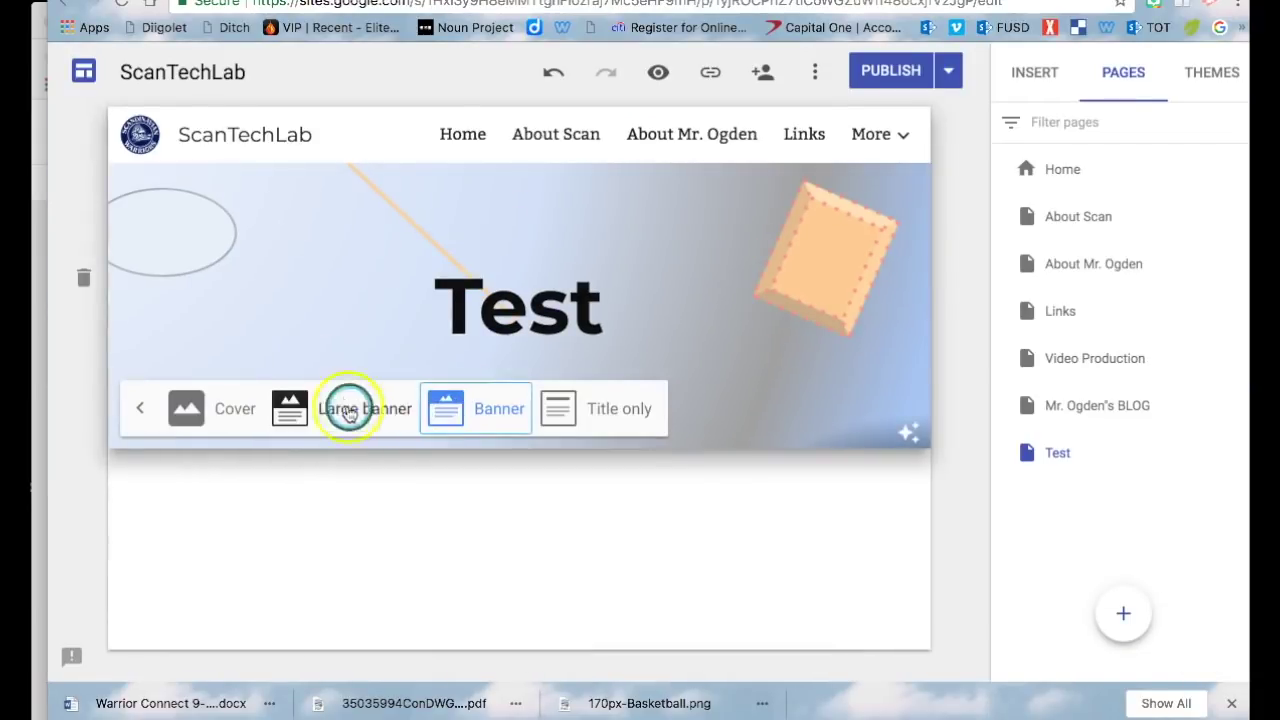
left_click(366, 418)
Publish the large banner version of the site, view the live Test page, and return to the editor.
left_click(890, 70)
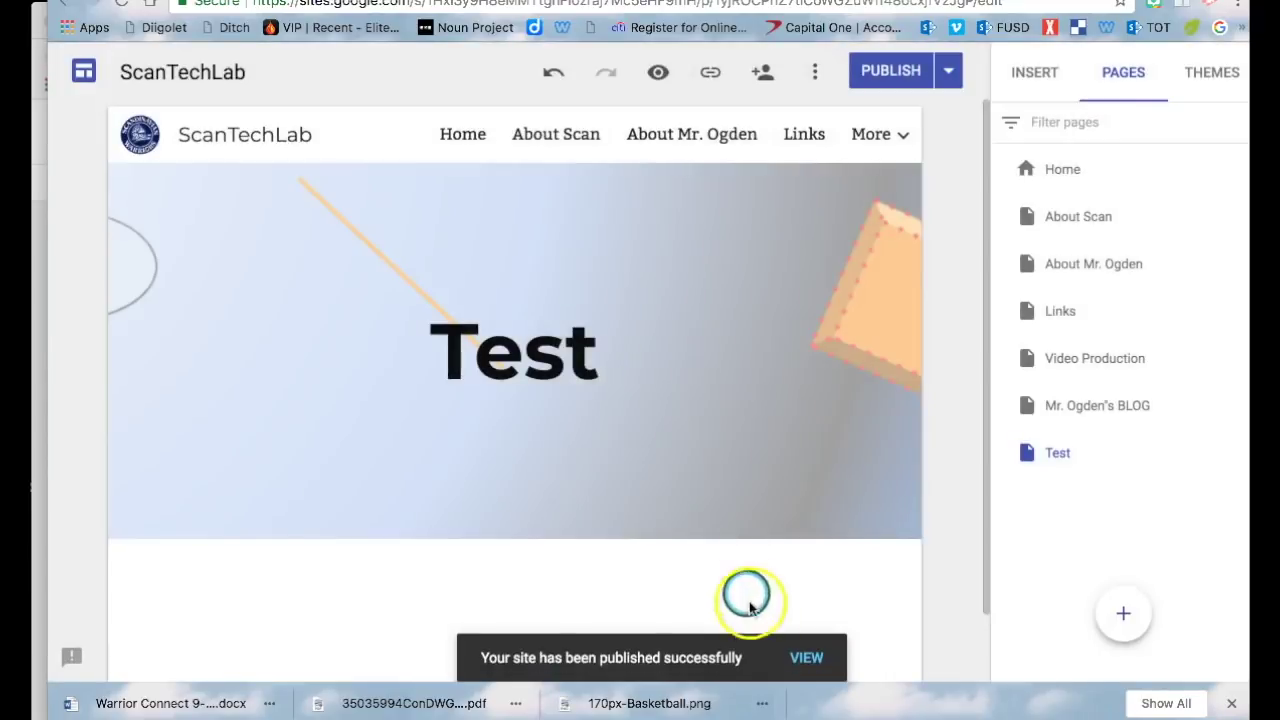
left_click(803, 658)
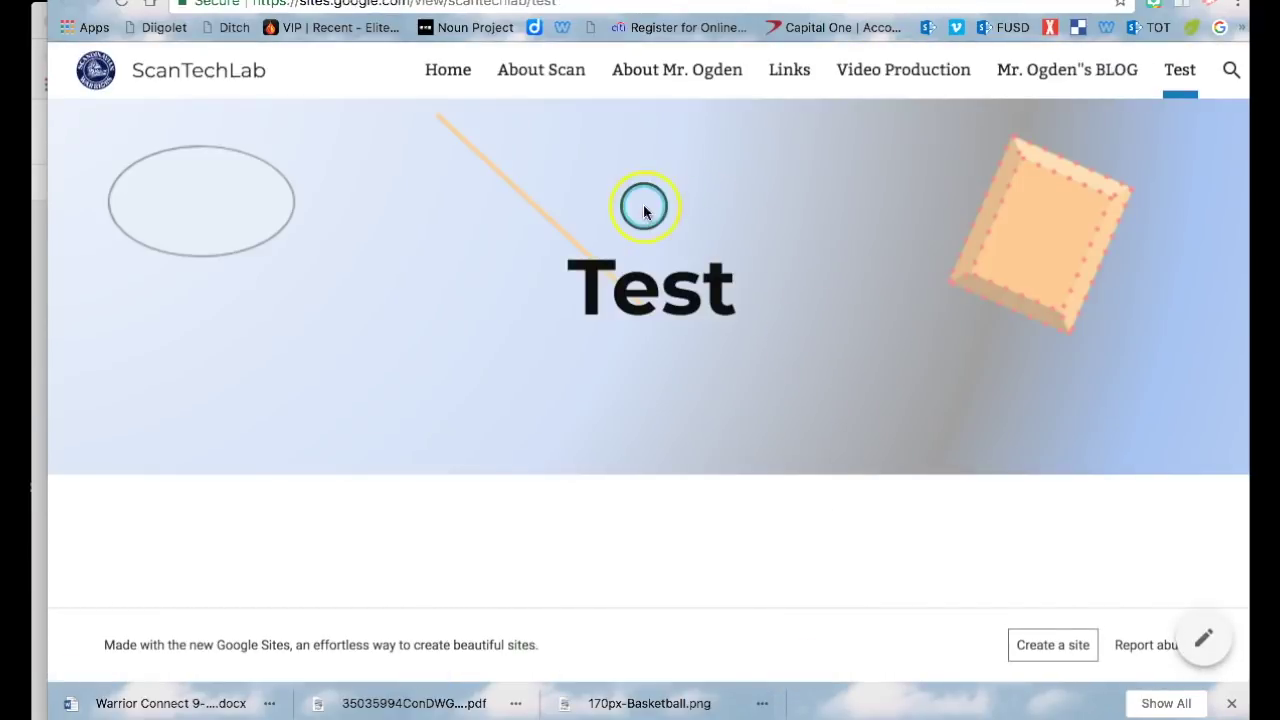
key("super+w")
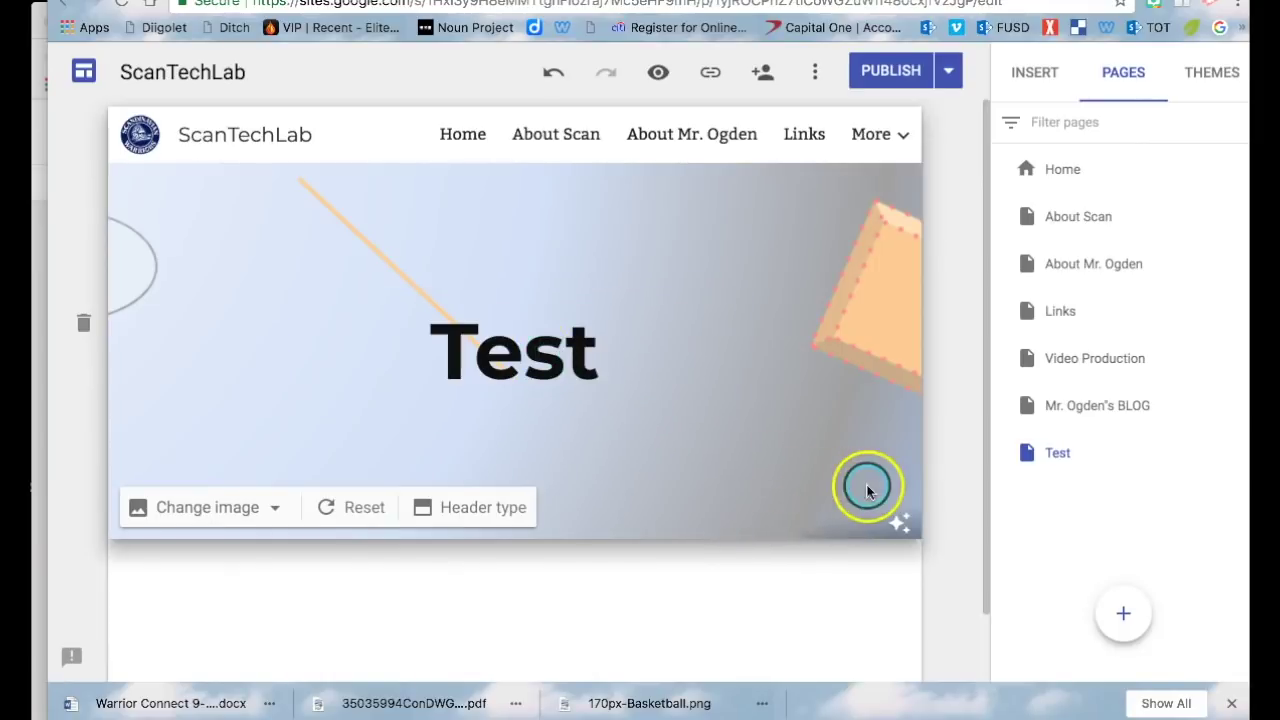
Turn off the header image's readability adjustment and republish the site.
left_click(900, 527)
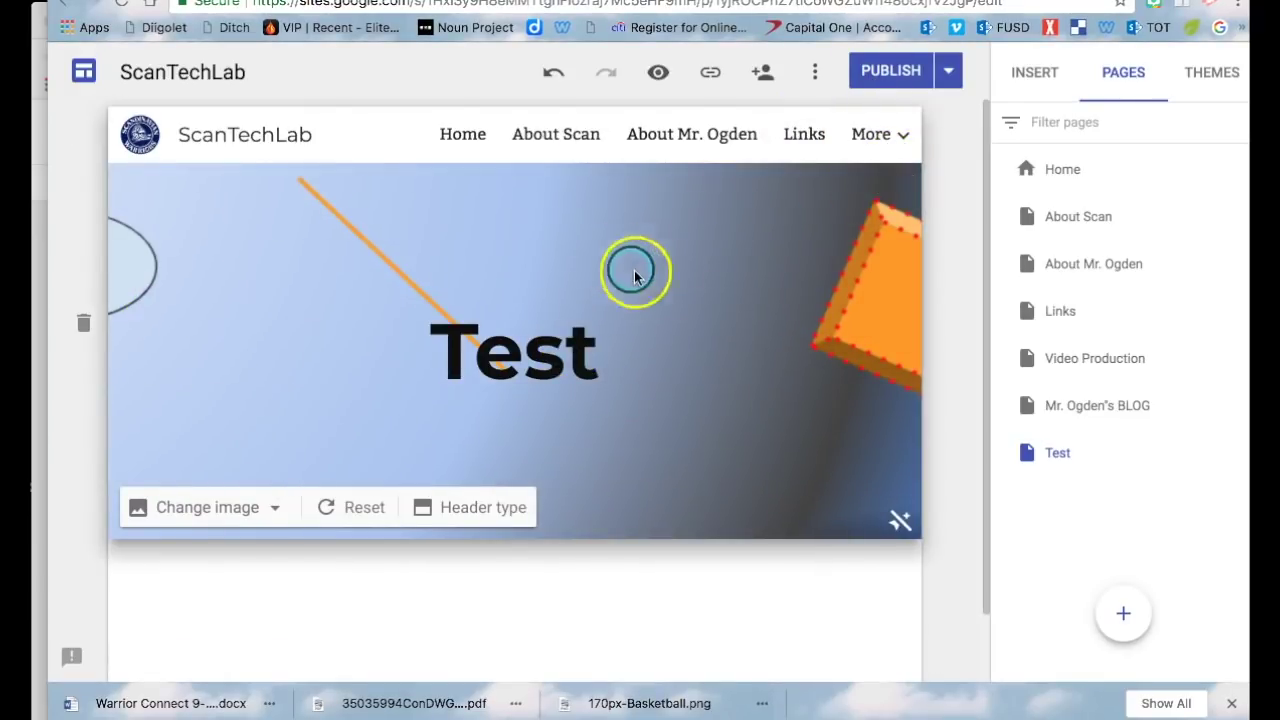
left_click(890, 71)
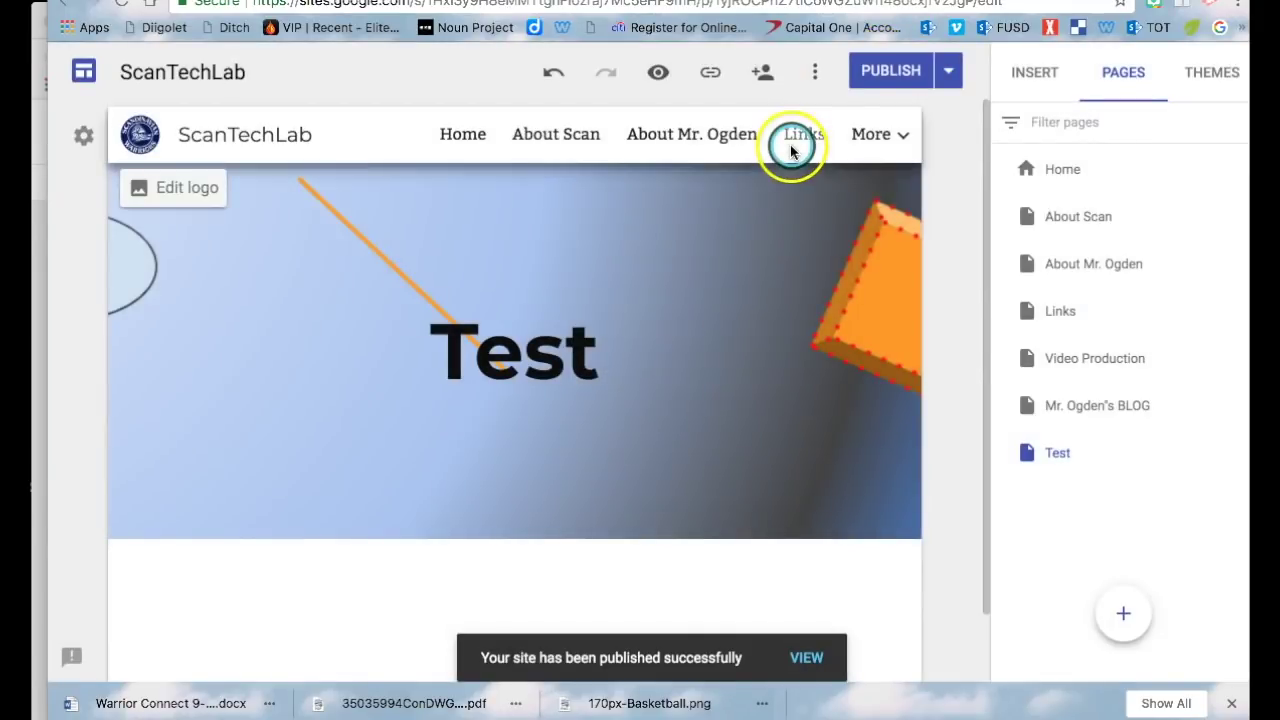
left_click(878, 134)
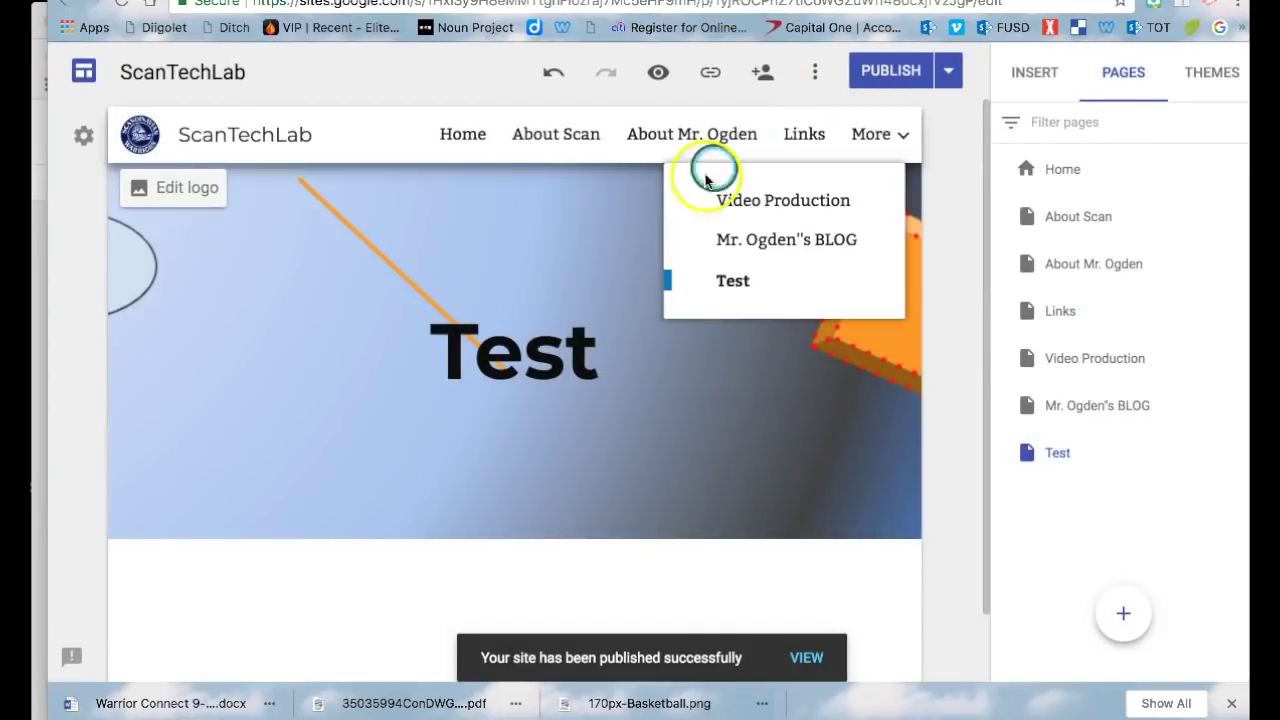
Switch back to the #010 Create a Google Sites Header assignment in Google Classroom.
left_click(510, 78)
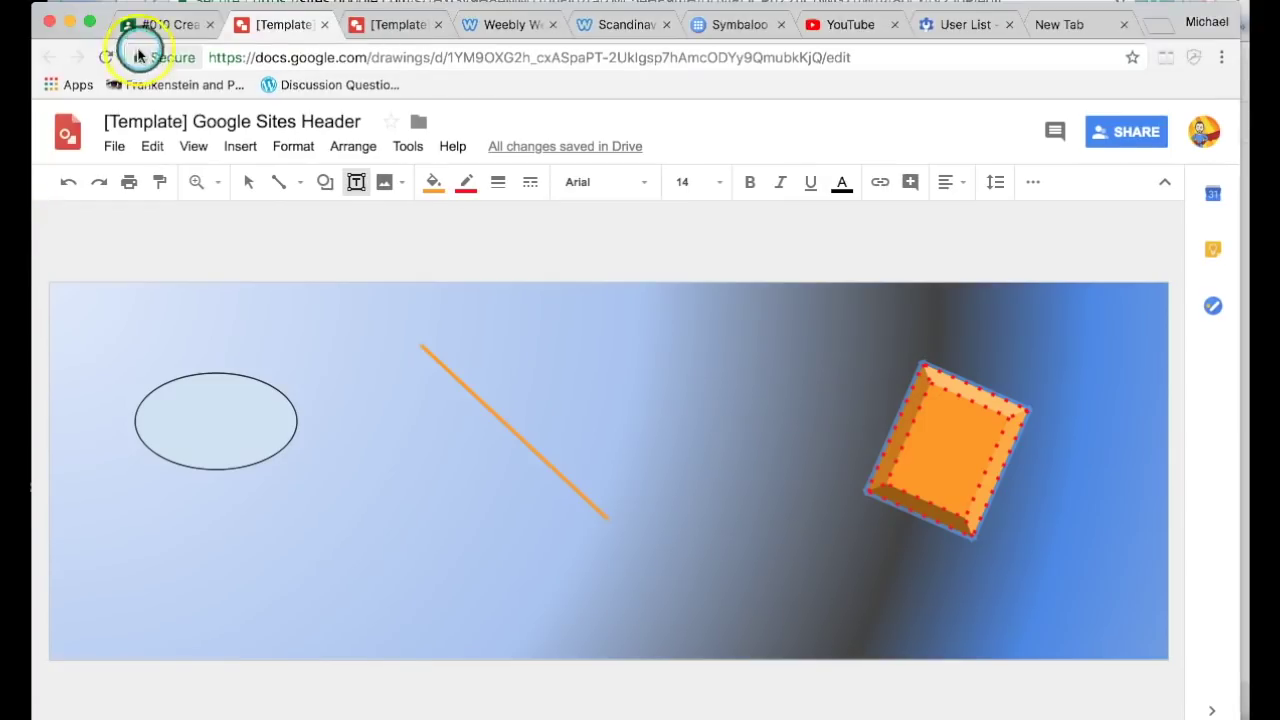
left_click(168, 30)
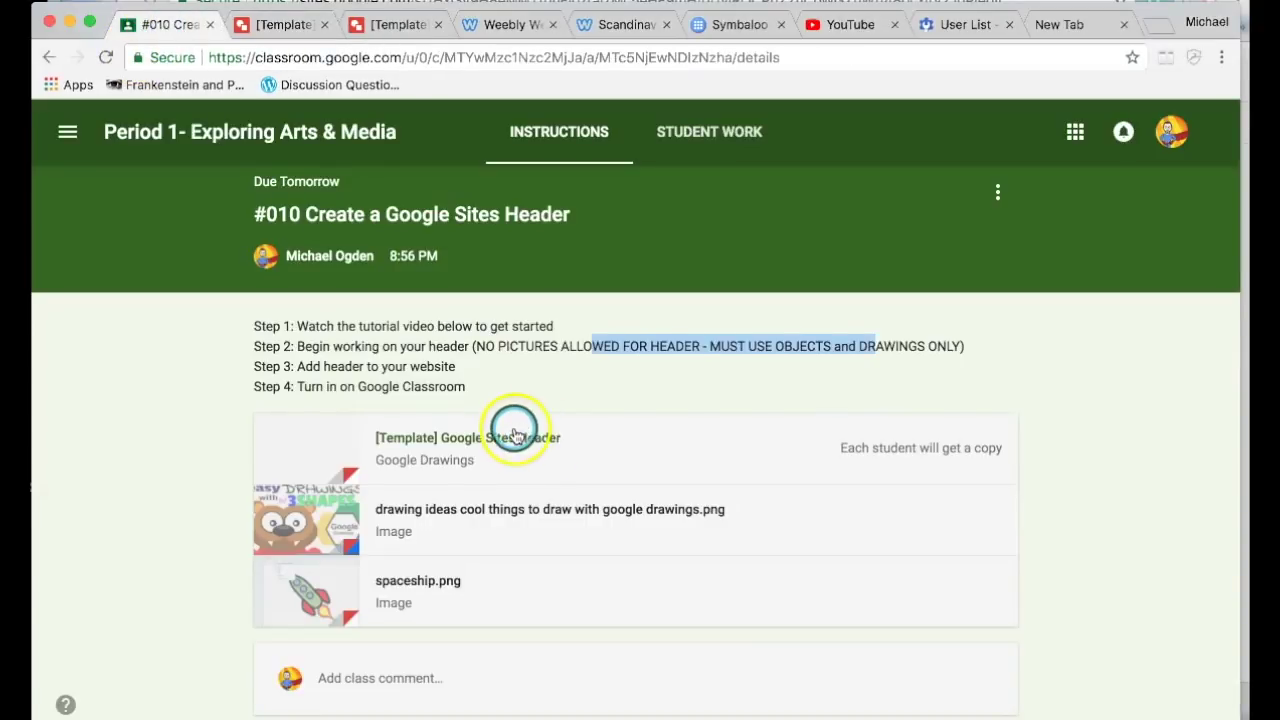